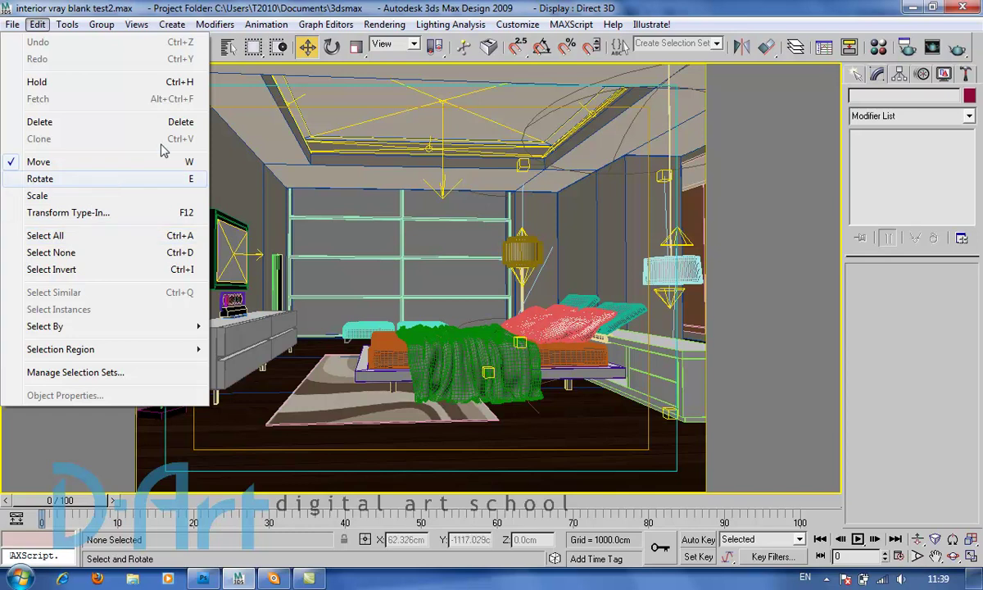
Select every light in the bedroom scene and delete them all.
key(Escape)
click(38, 25)
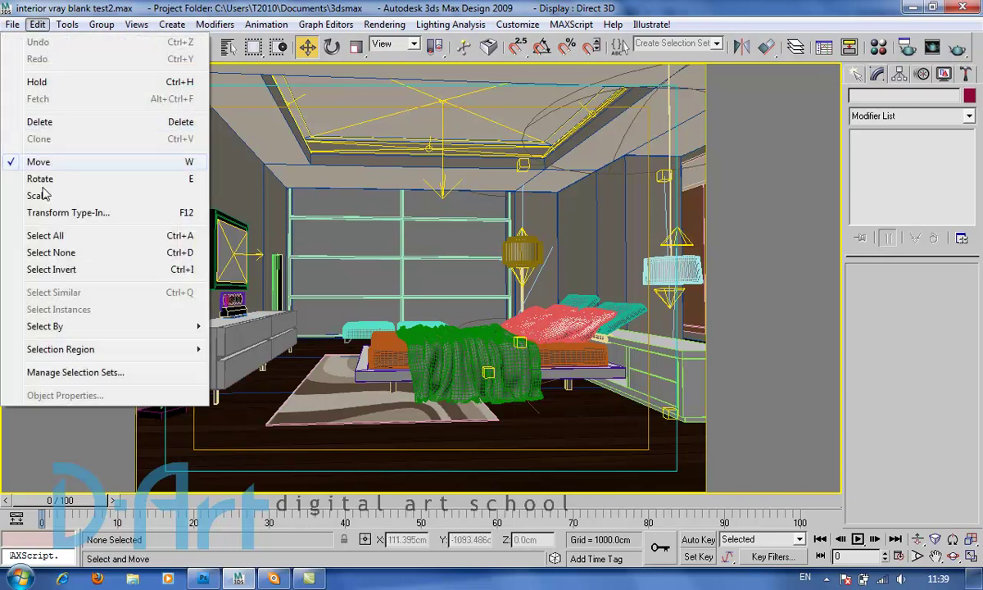
click(320, 264)
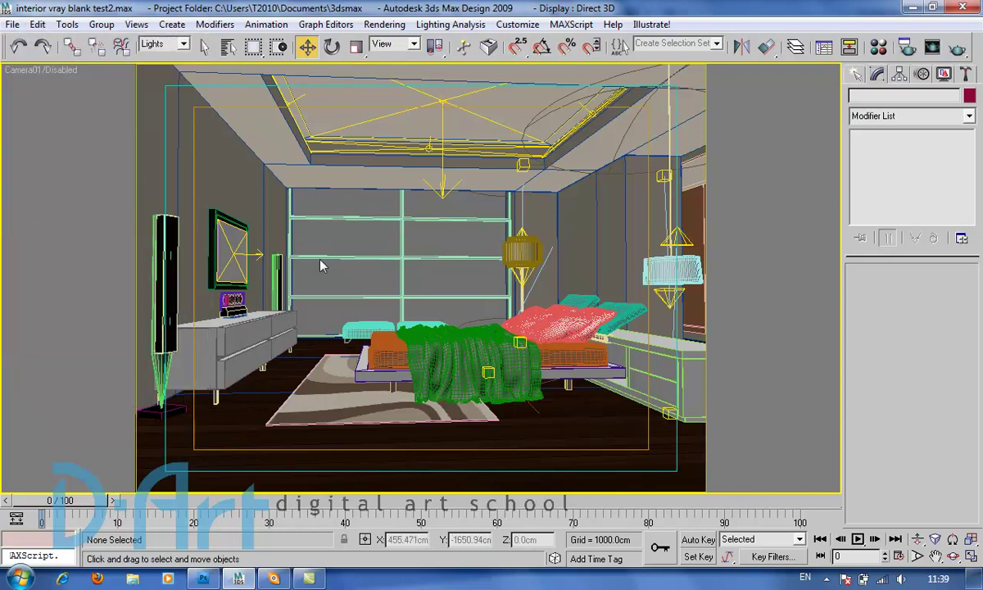
key(ctrl+a)
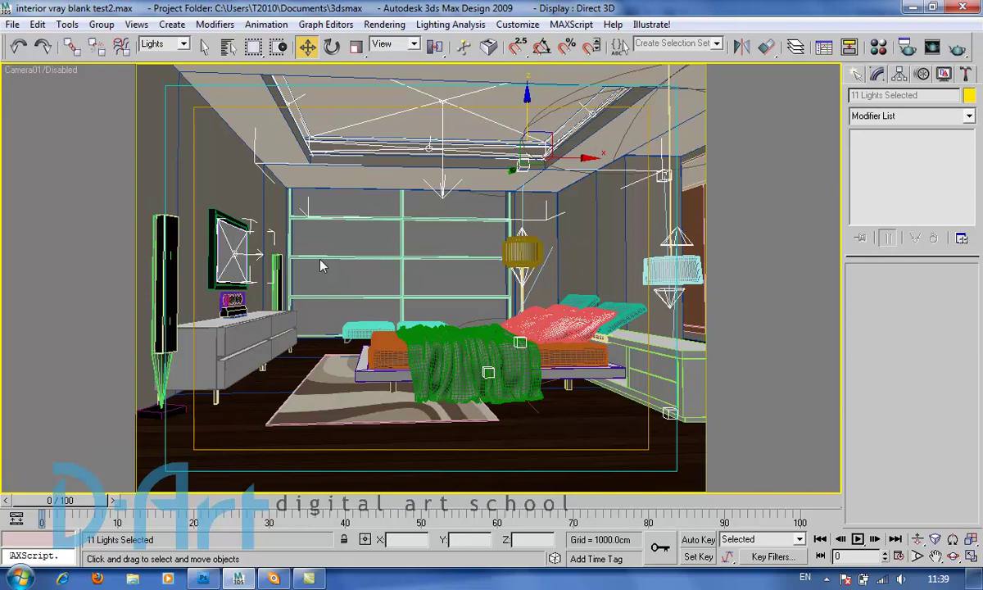
key(Delete)
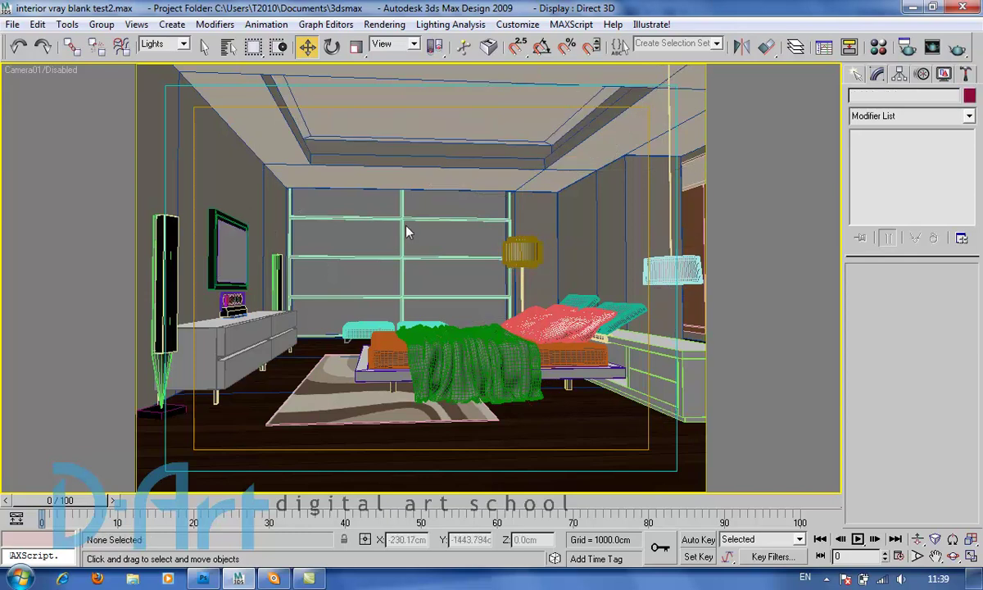
Assign the Default Scanline Renderer as the production renderer in the render setup.
click(907, 48)
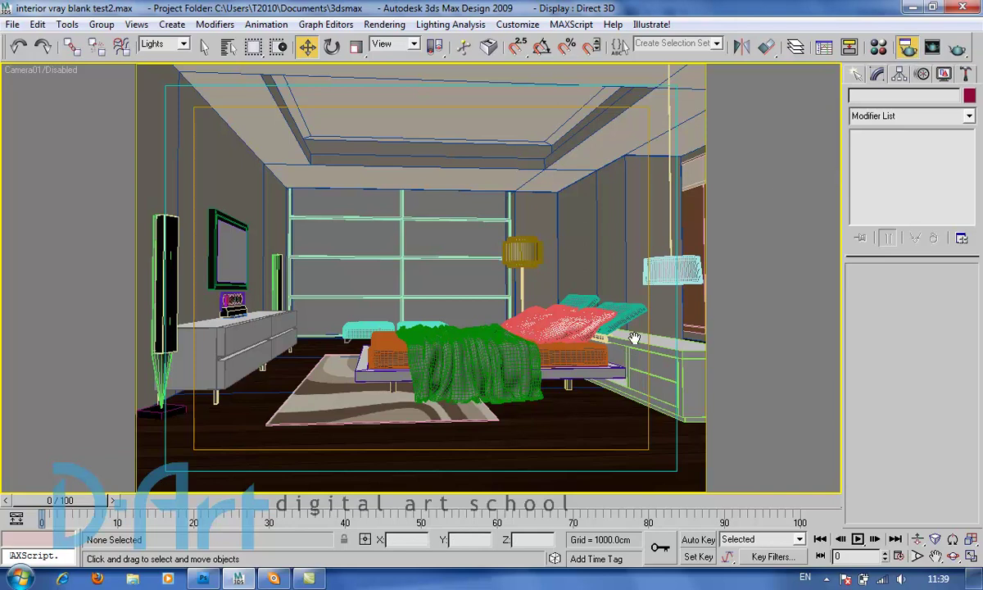
scroll(753, 300, down, 5)
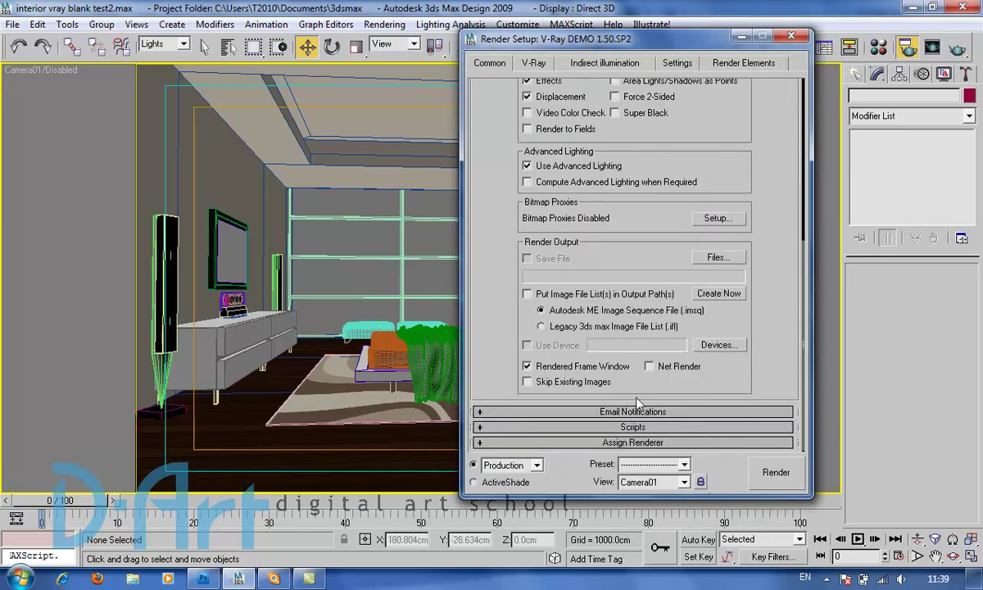
click(610, 442)
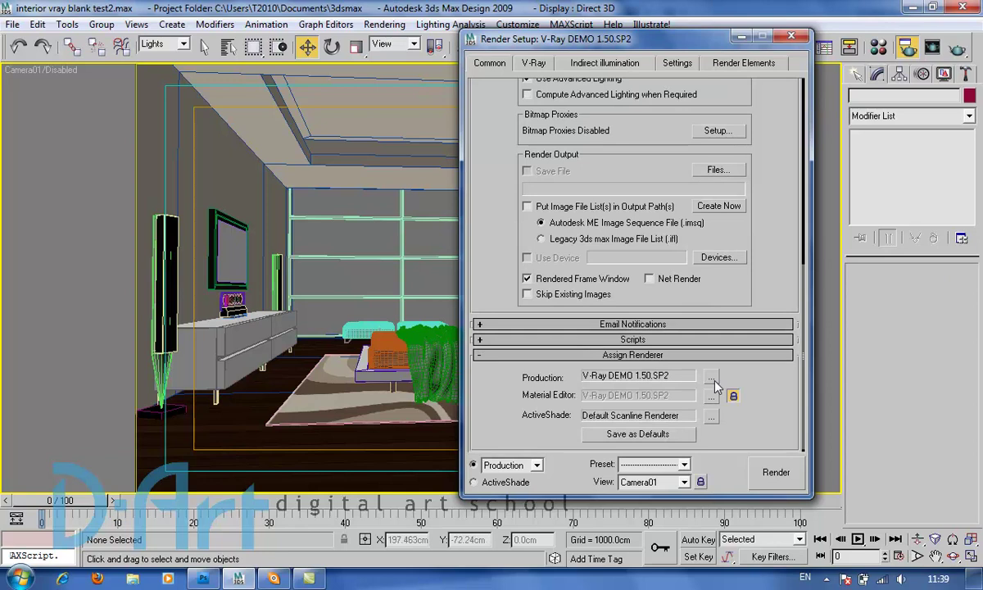
click(712, 377)
double_click(585, 170)
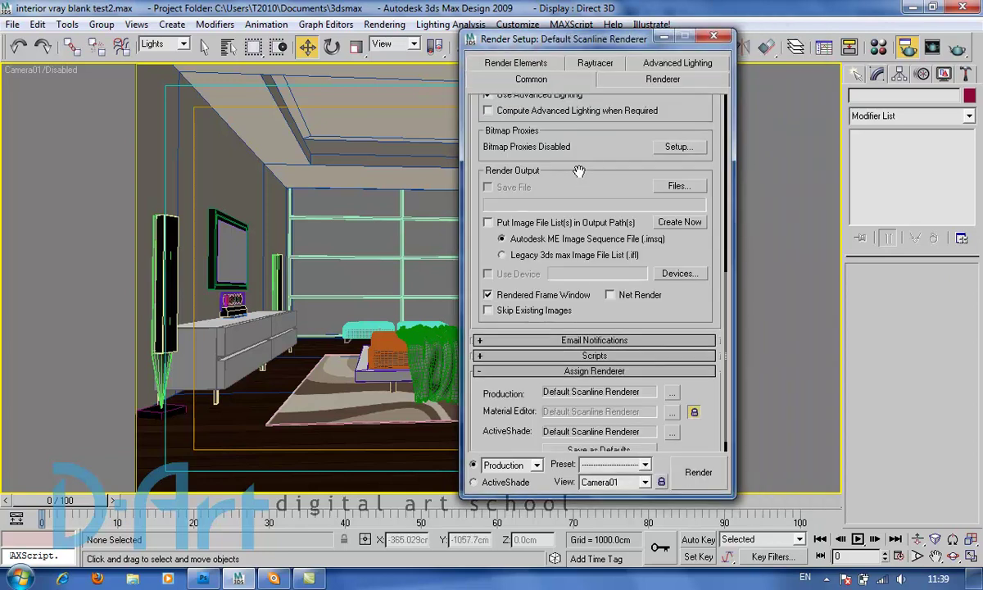
Add an Object ID render element, then close the render setup.
click(524, 66)
click(499, 136)
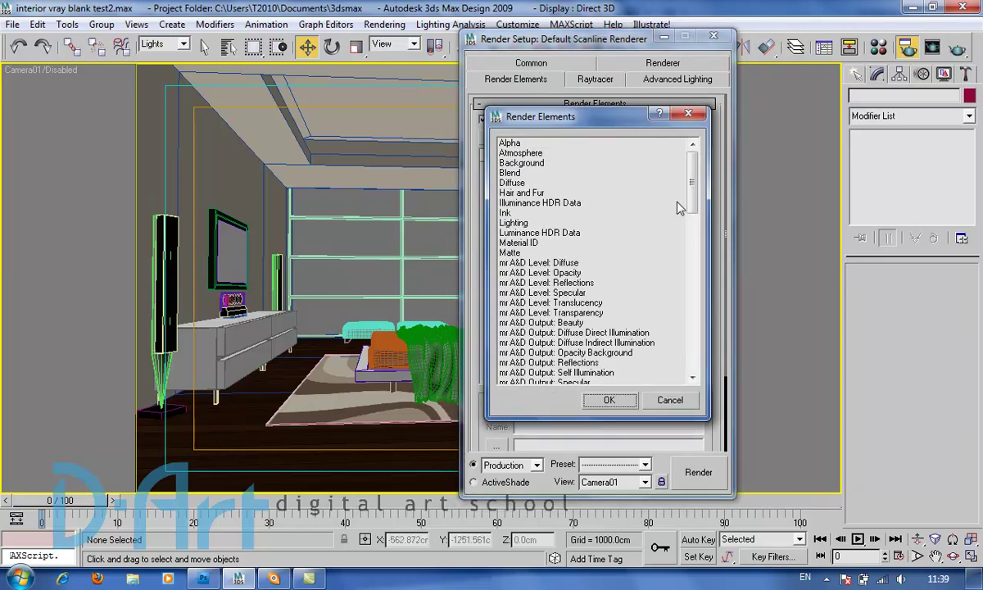
drag(692, 187, 682, 260)
click(529, 243)
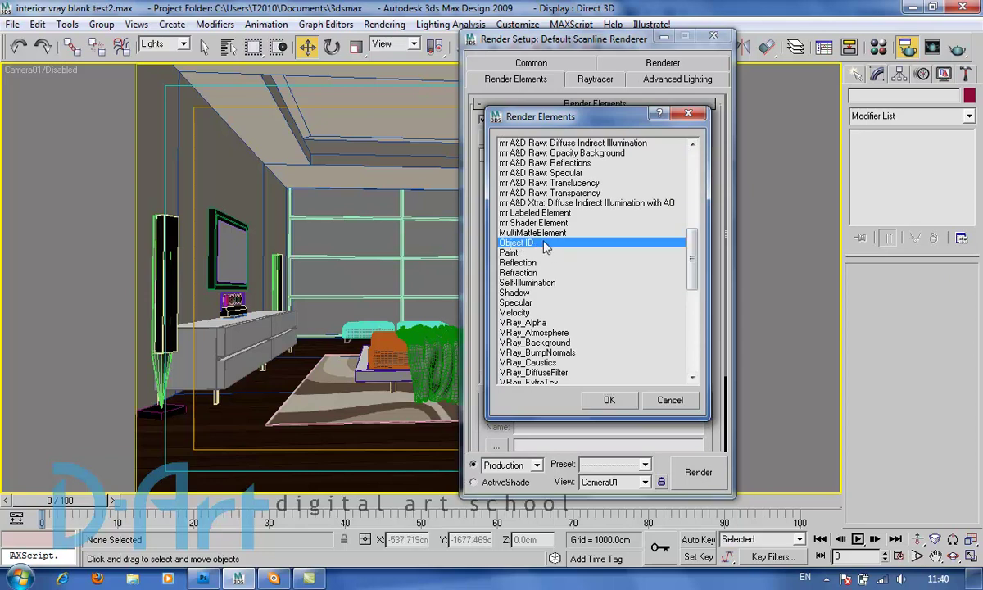
click(607, 399)
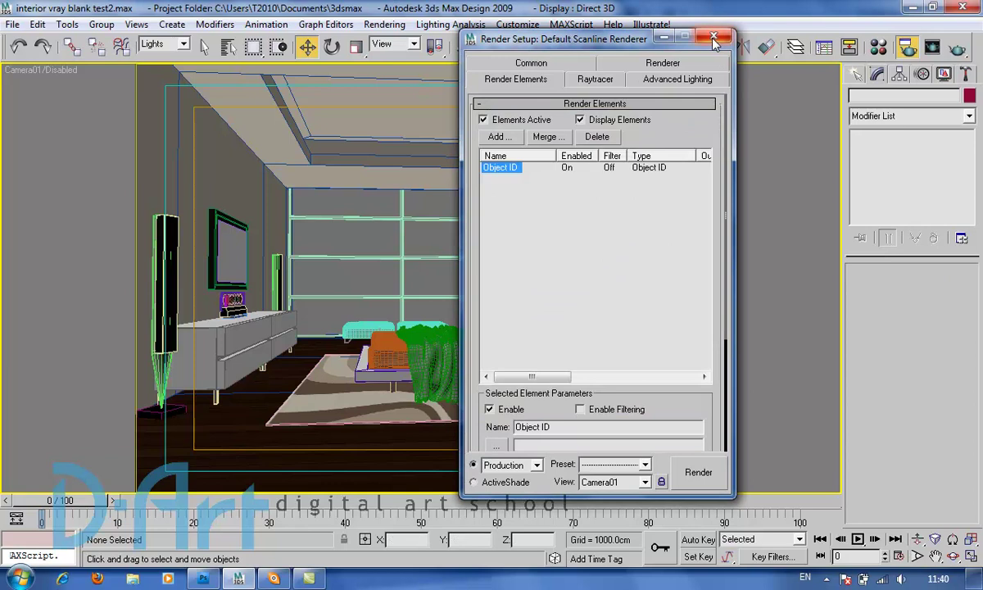
click(714, 36)
Reset the Material #6265 slot to a fresh Standard material and set its diffuse colour to light grey, RGB 223.
click(880, 47)
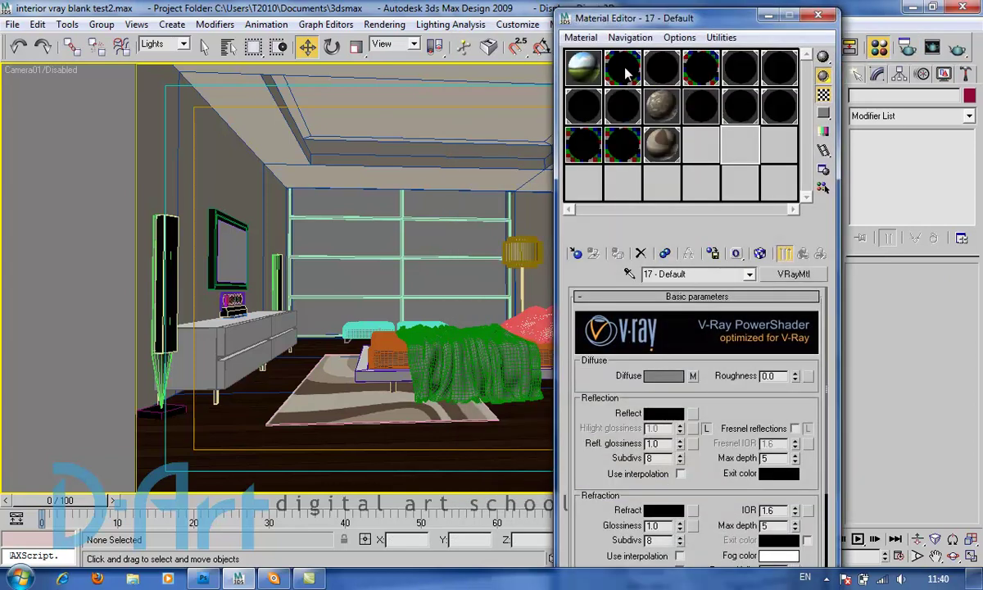
click(663, 107)
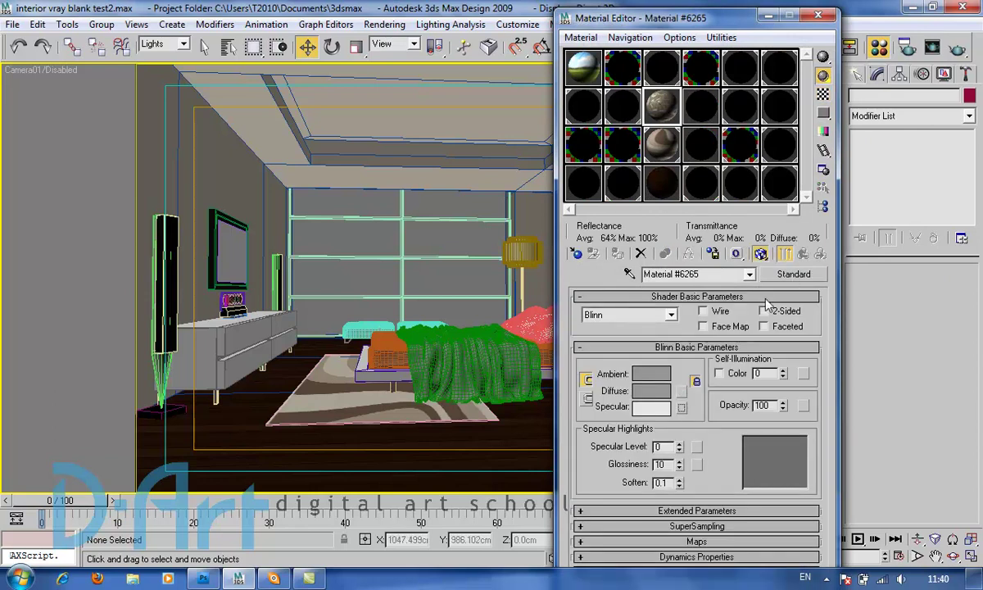
click(793, 274)
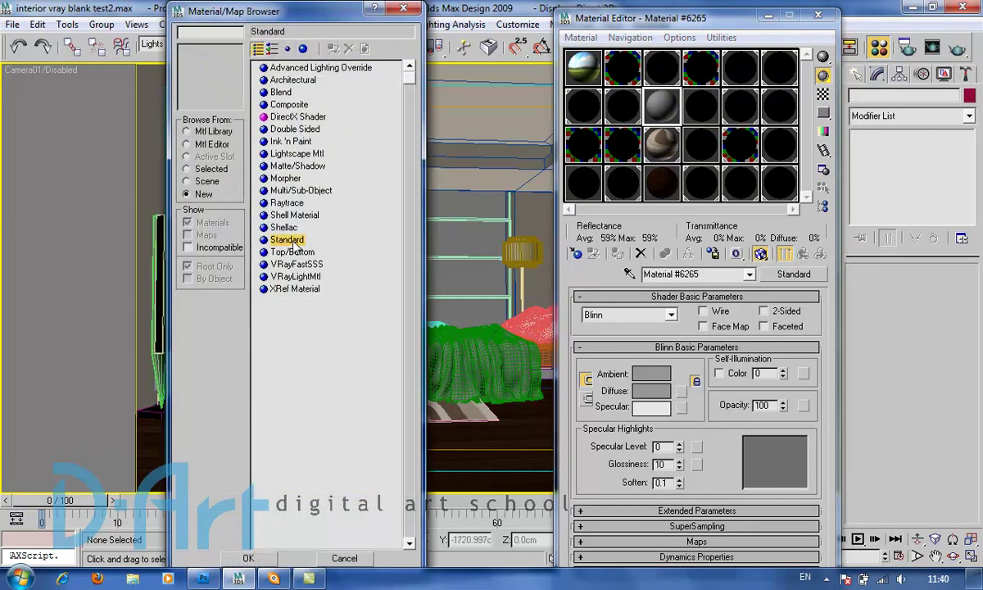
double_click(316, 248)
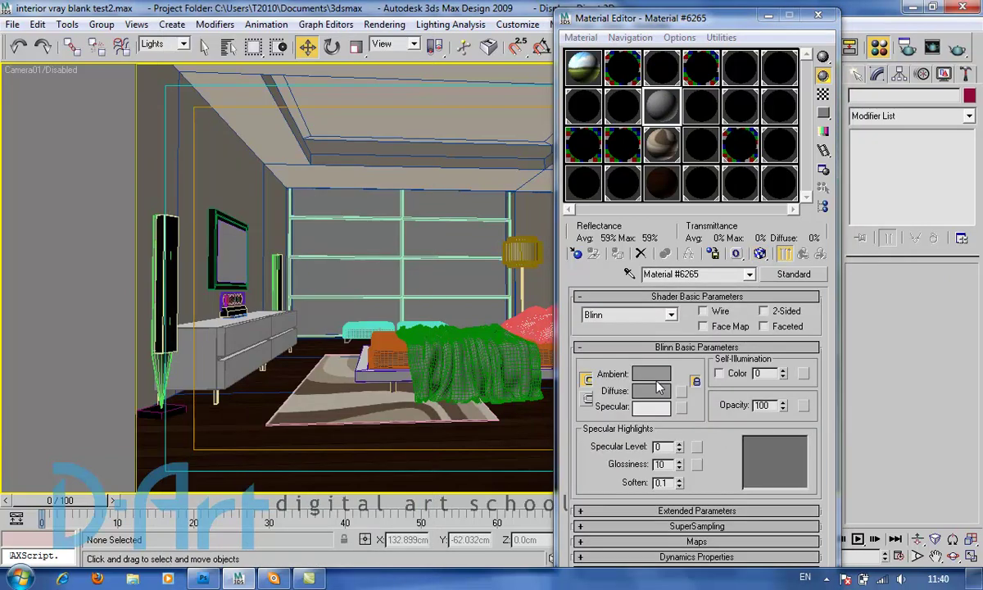
click(656, 390)
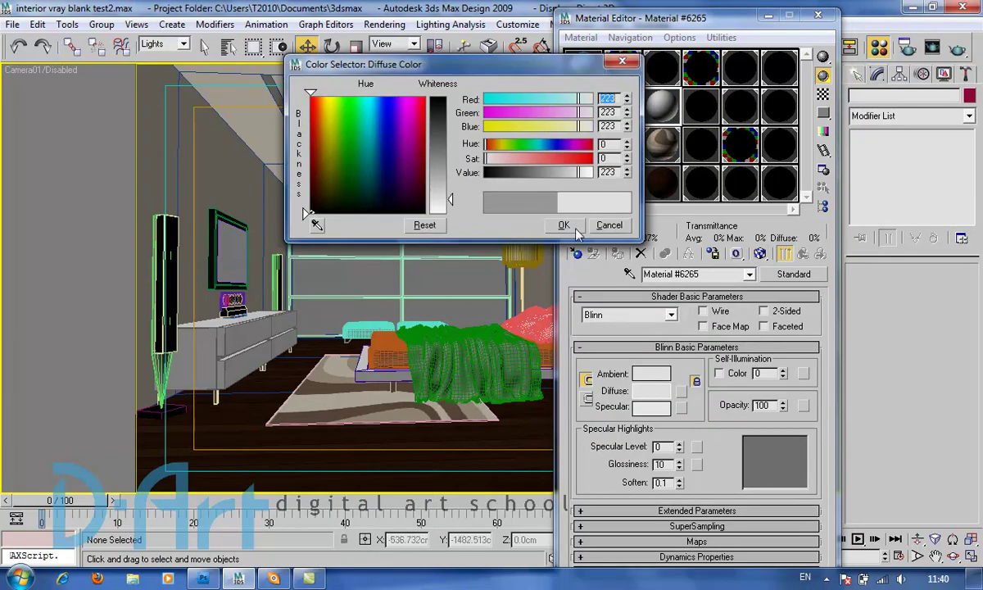
click(563, 226)
Set the selection filter to All, select every object in the scene and assign them Material #6265.
click(38, 25)
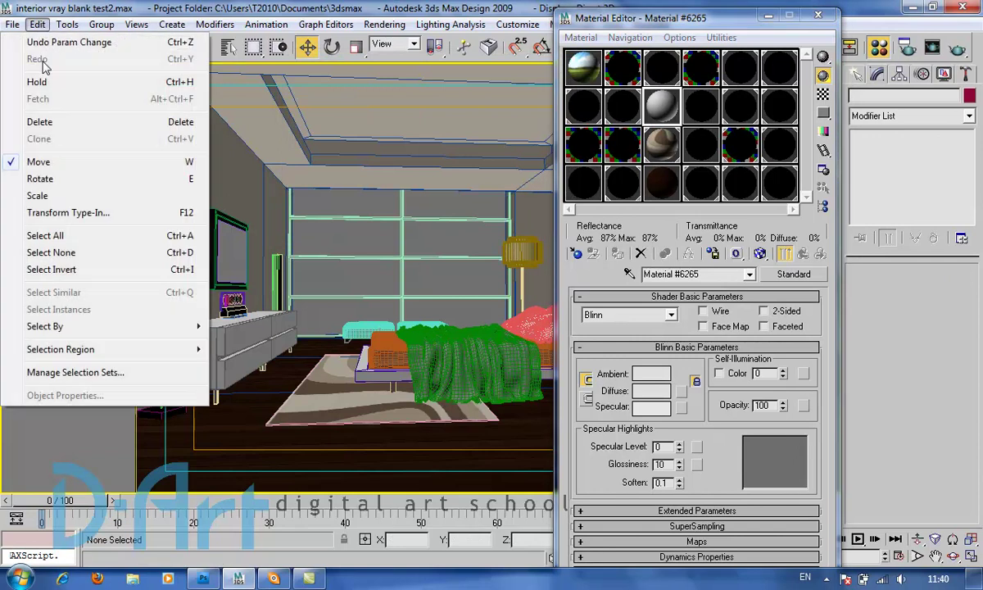
key(Escape)
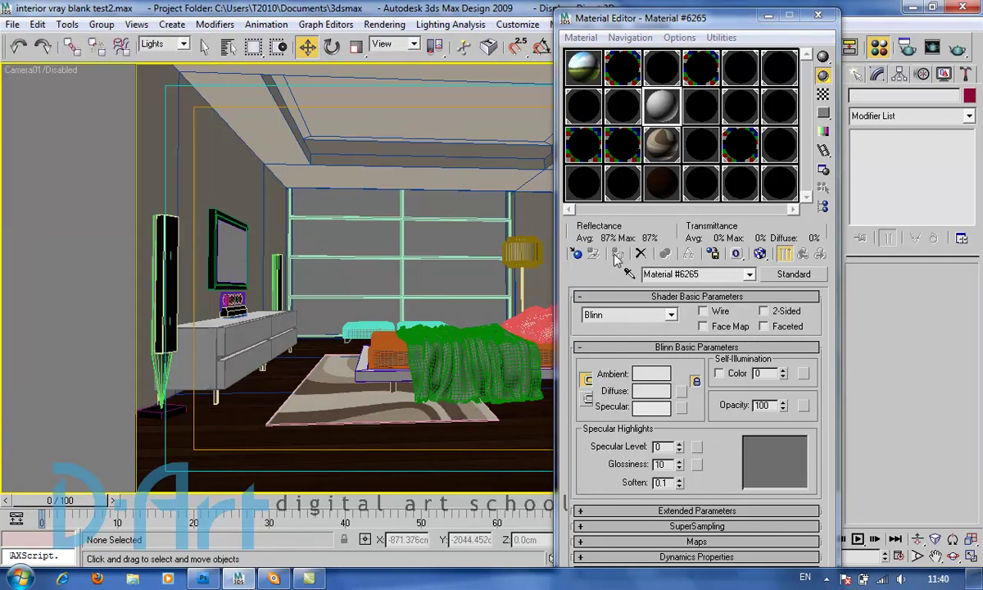
click(164, 44)
click(149, 57)
click(38, 25)
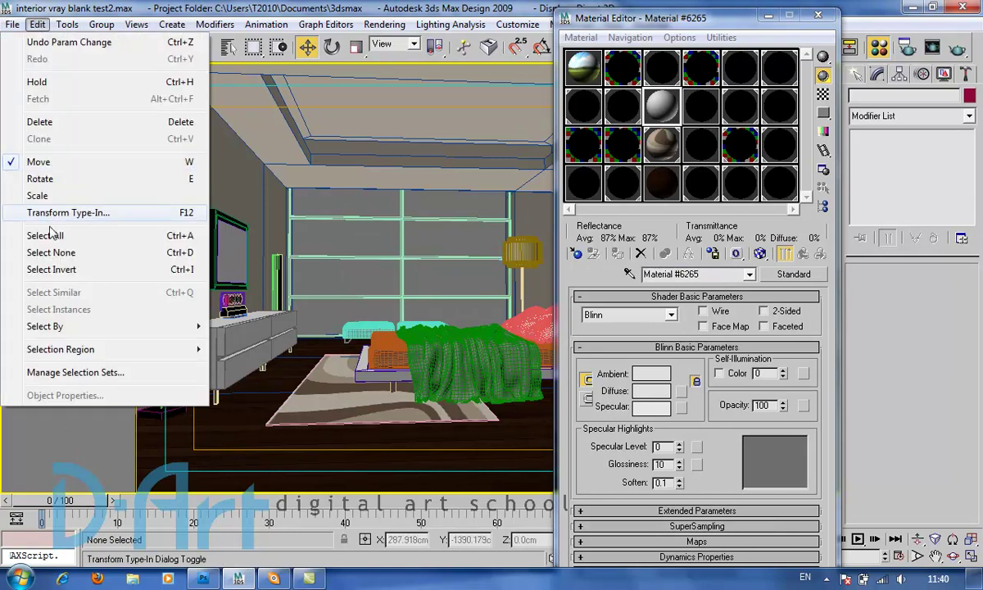
key(Escape)
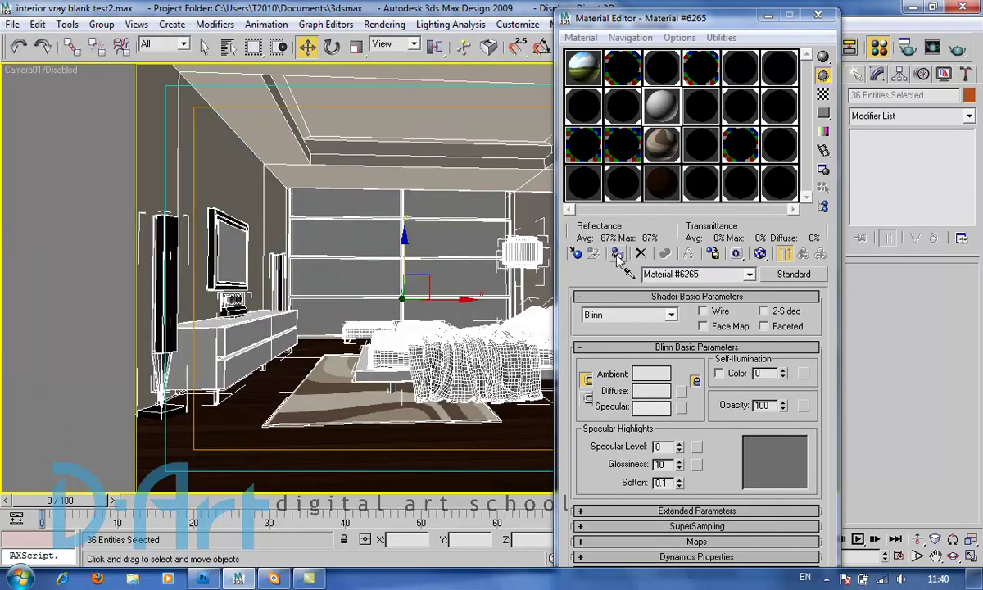
click(618, 255)
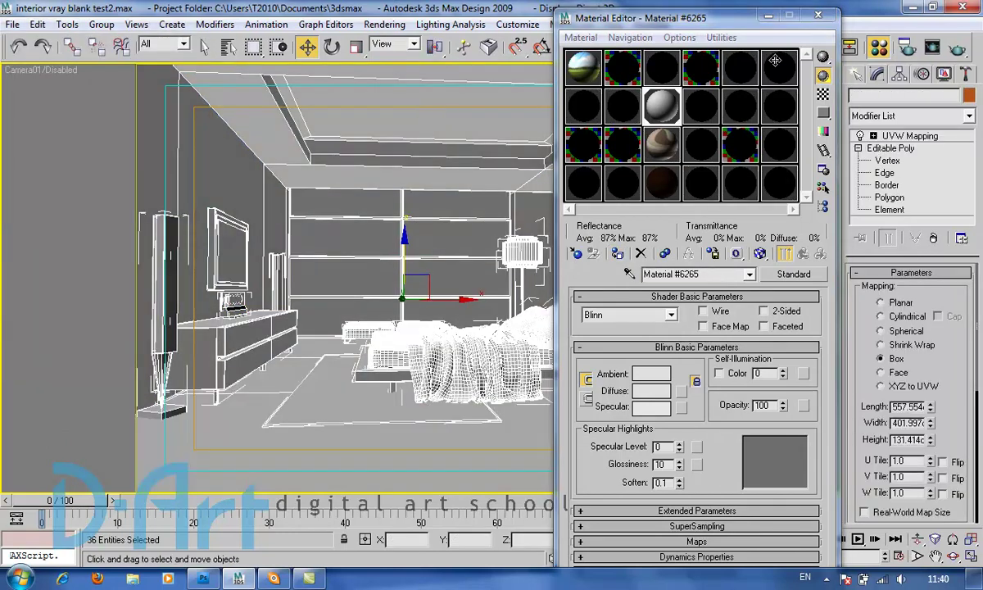
click(818, 16)
Render the Camera01 view, inspect the Object ID pass and close both render windows.
key(shift+q)
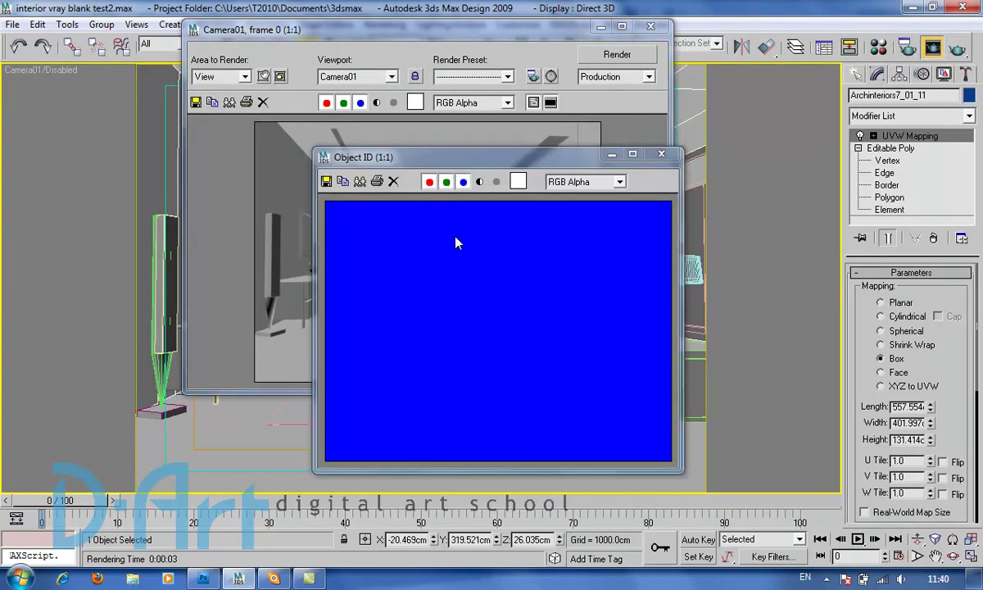
drag(443, 161, 478, 167)
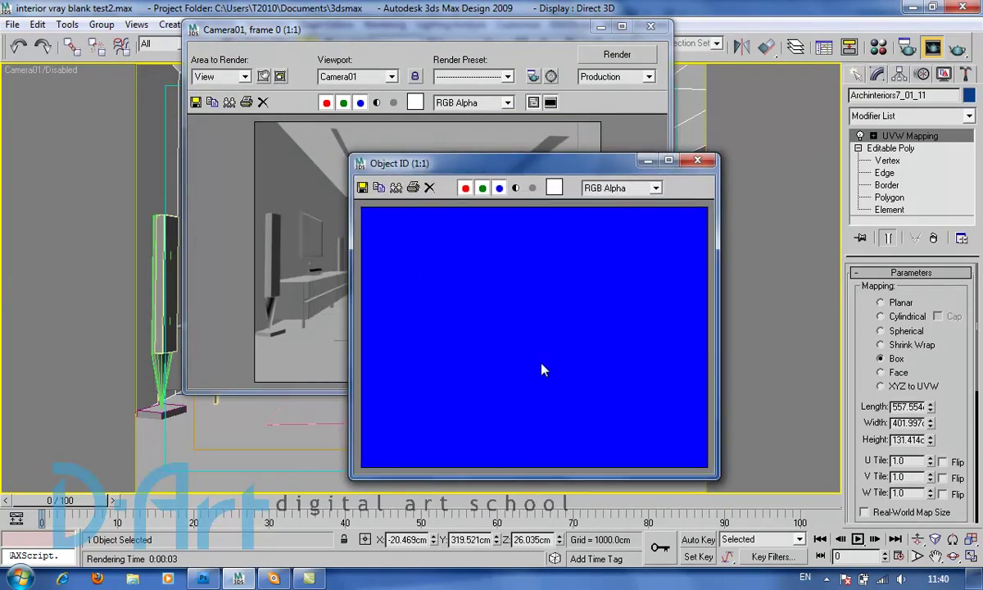
click(698, 161)
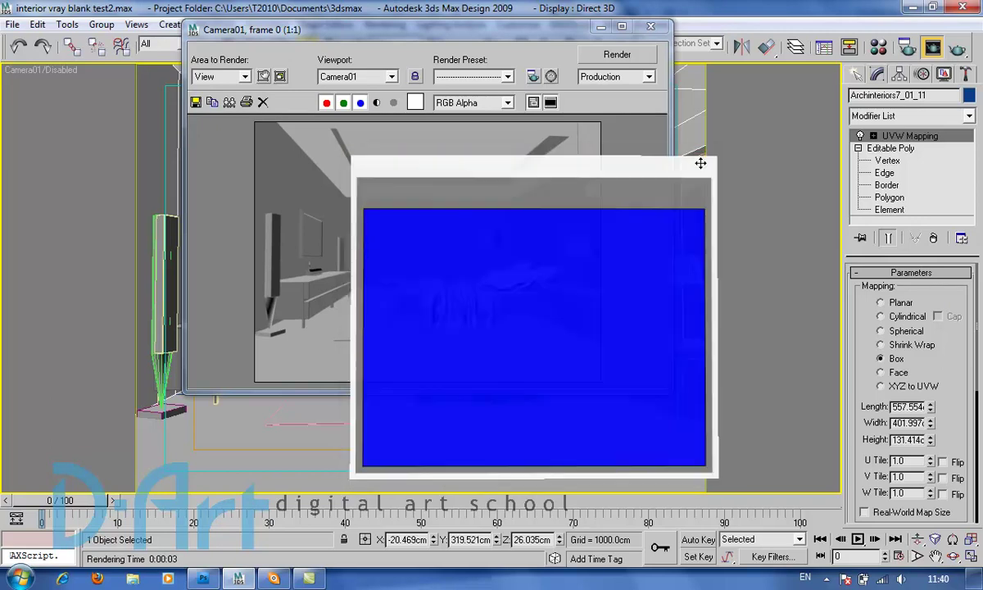
click(650, 26)
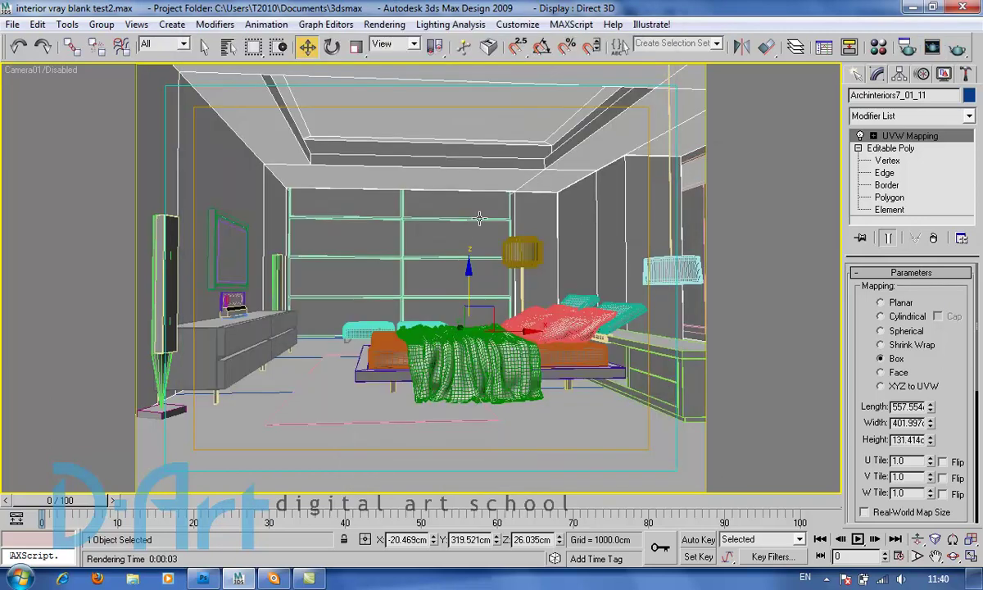
Clear the selection and set the G-Buffer Object ID of the rug in front of the bed to 1.
click(38, 24)
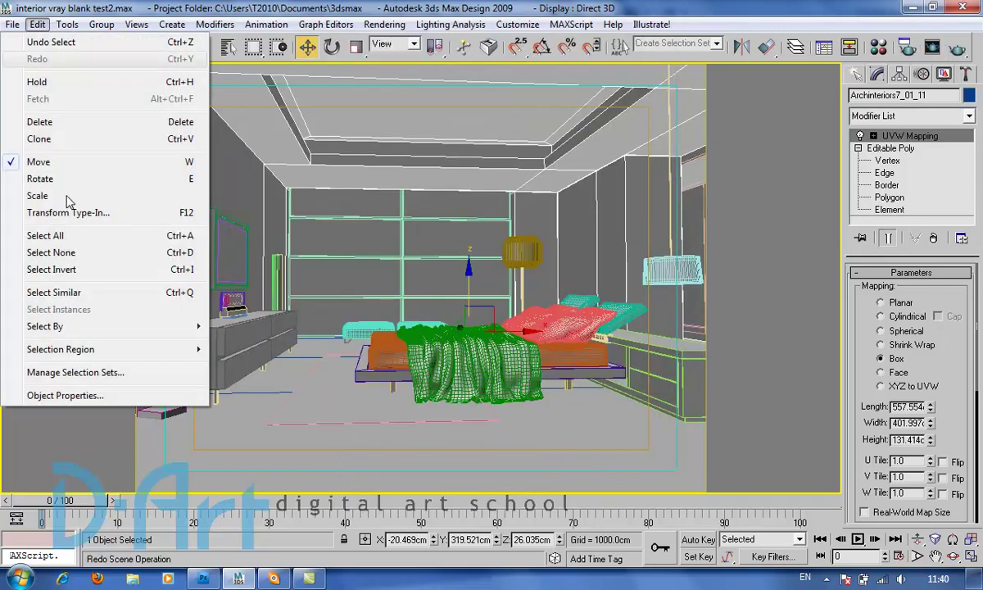
click(64, 255)
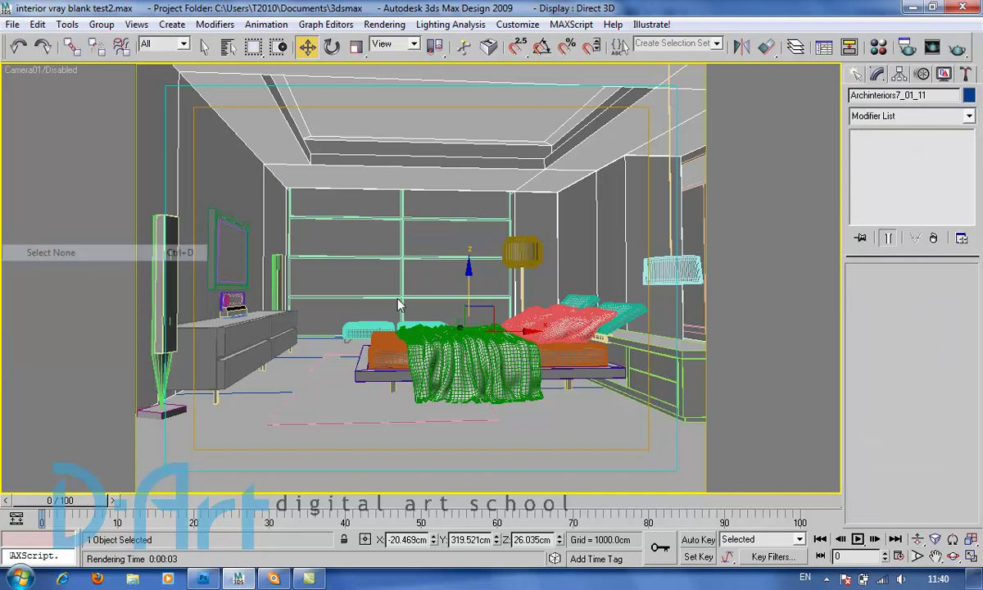
click(337, 412)
right_click(360, 342)
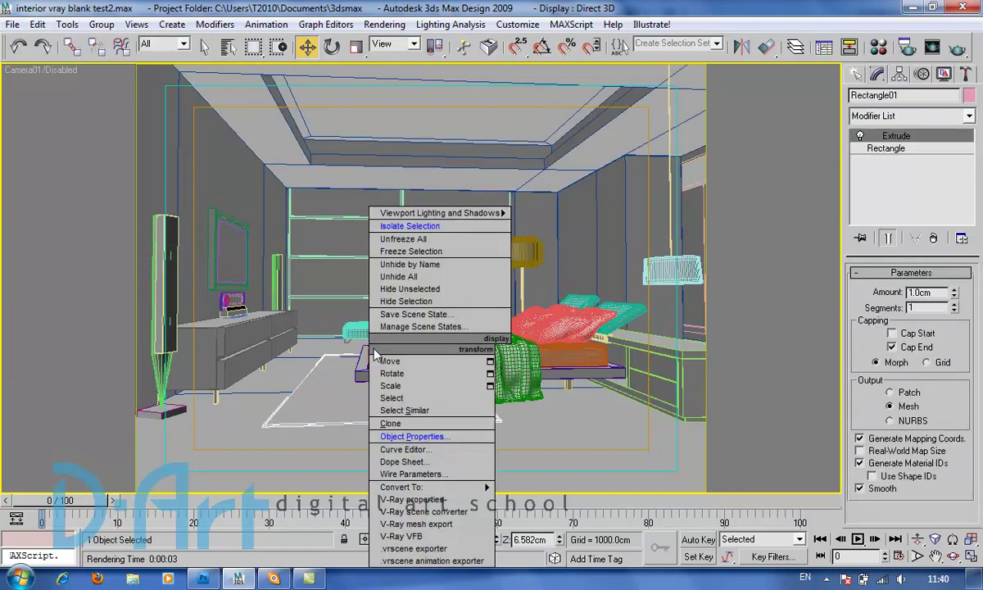
click(402, 436)
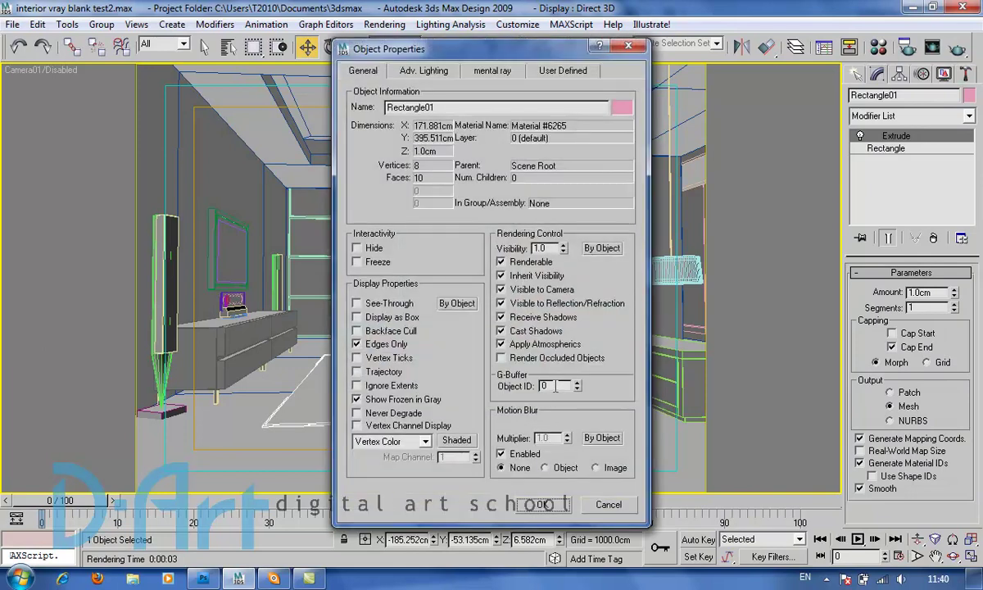
drag(563, 386, 502, 386)
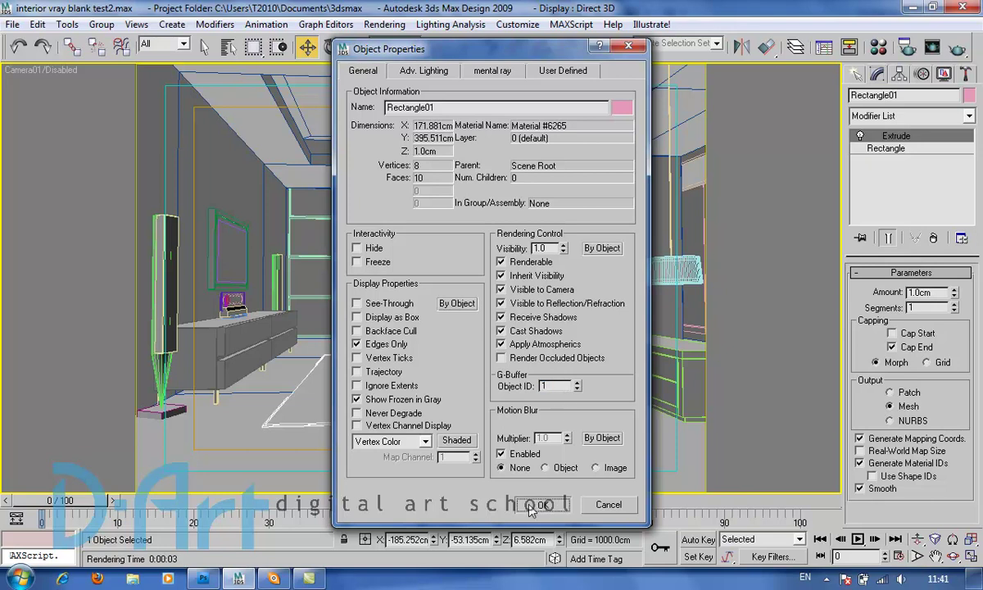
key(Return)
Re-render the camera view to check the rug in the Object ID pass, then close the render windows.
key(shift+q)
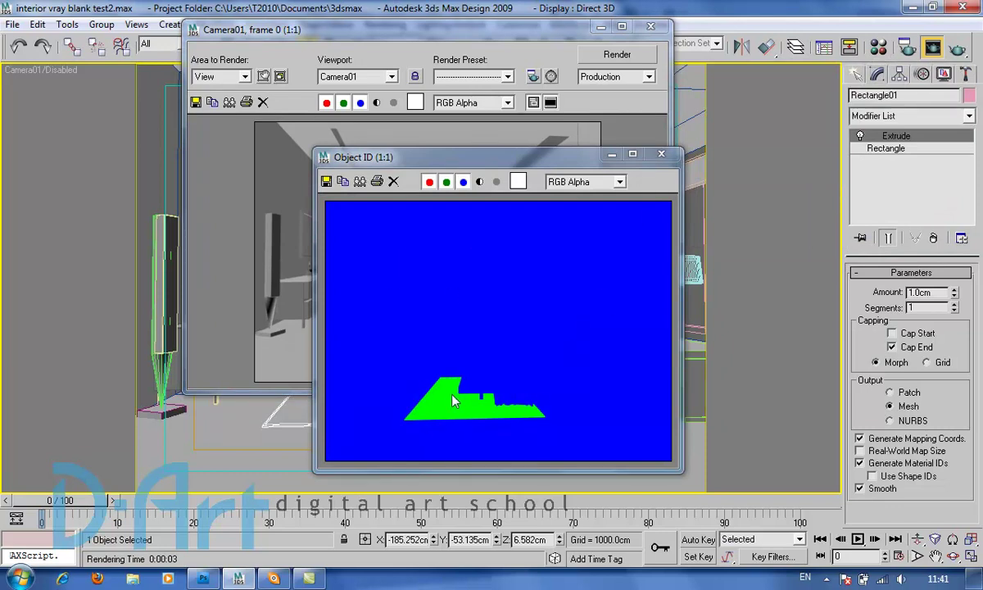
click(662, 153)
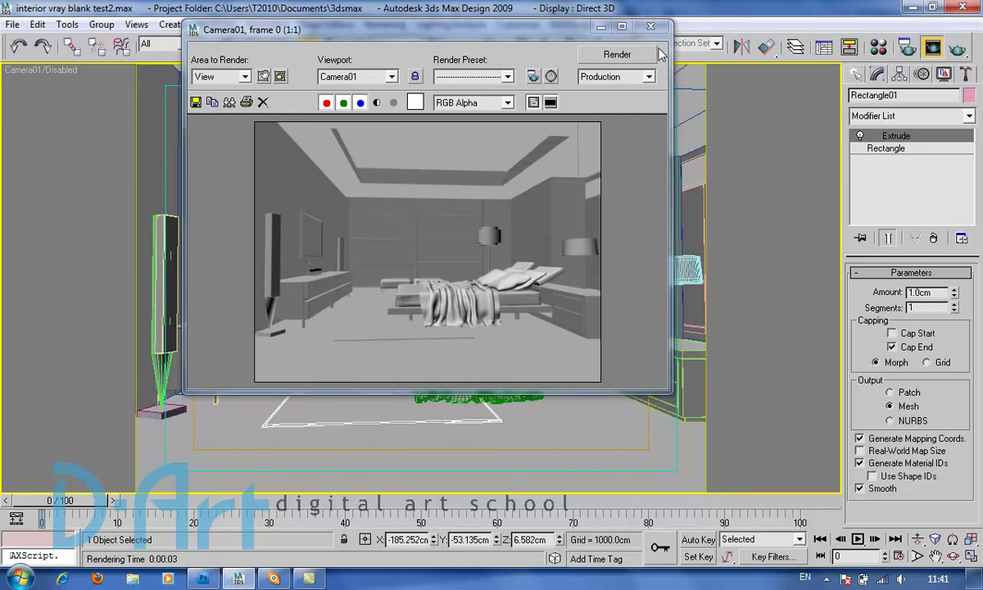
click(650, 26)
Set the G-Buffer Object ID of the floor (Archinteriors7_01_24) to 2.
click(559, 414)
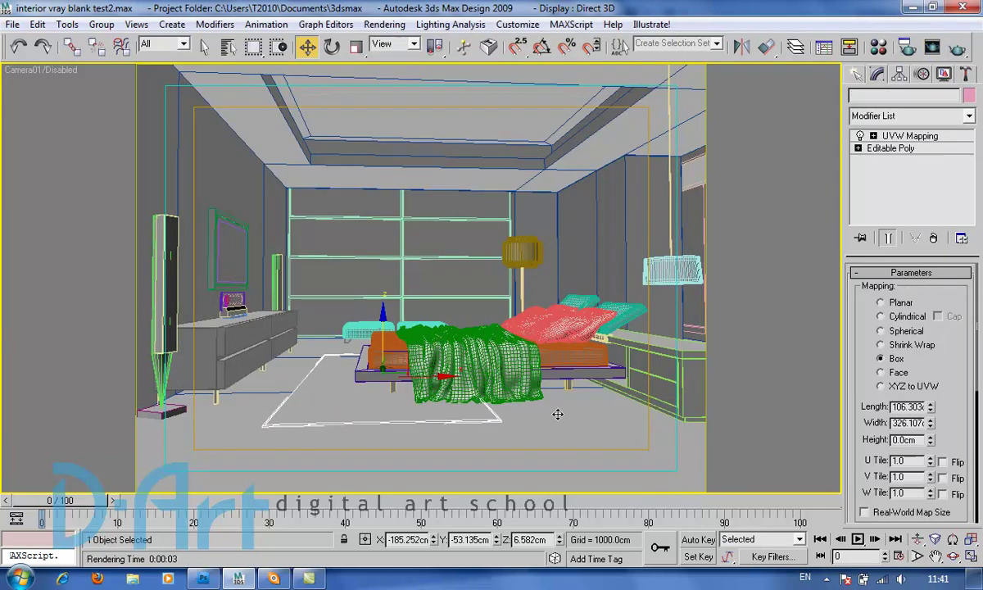
right_click(557, 351)
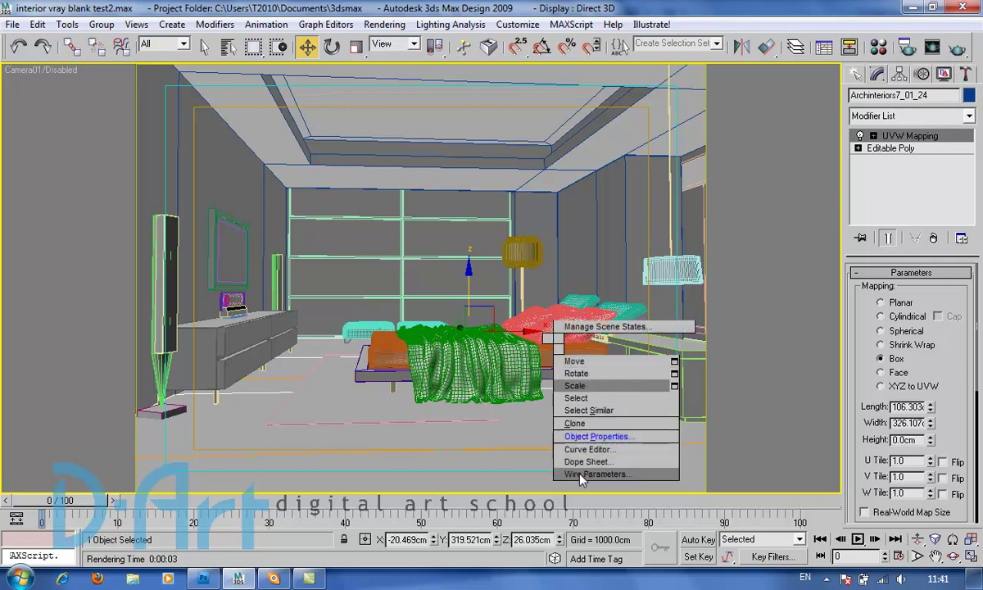
click(583, 436)
double_click(560, 386)
text(2)
key(Return)
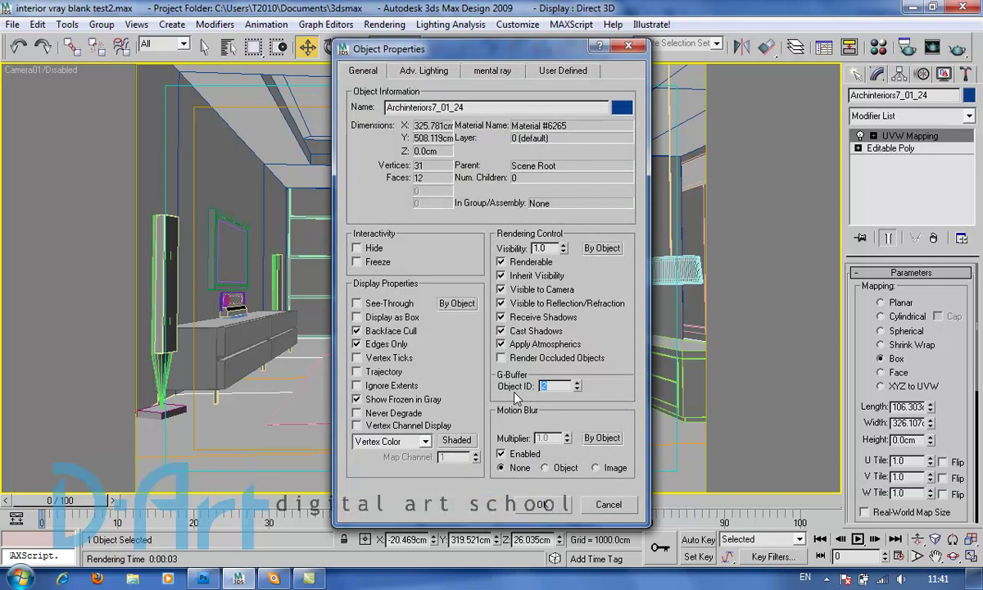
click(541, 504)
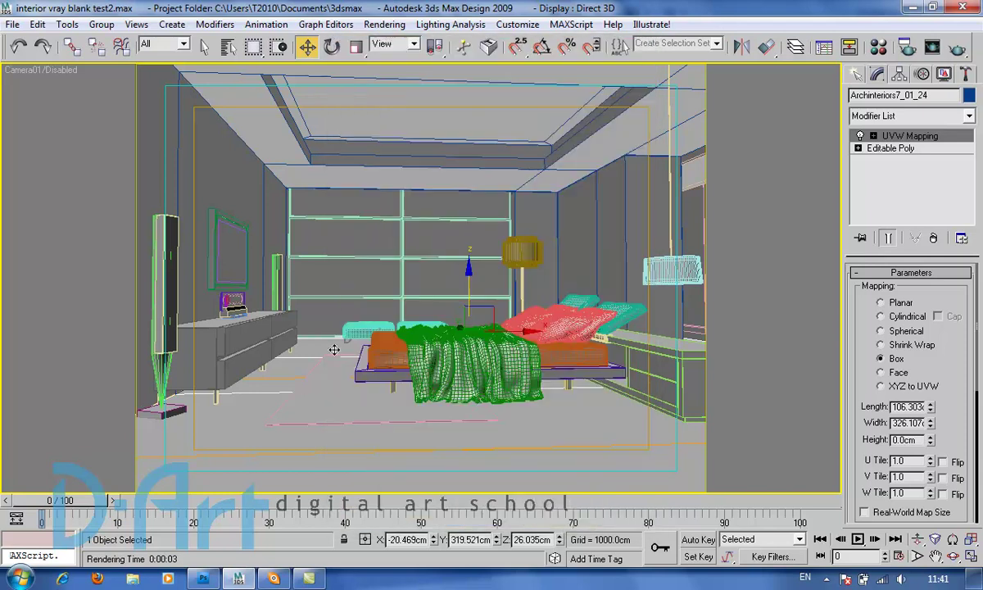
Set the G-Buffer Object ID of the long low cabinet beneath the wall-mounted TV to 3.
click(268, 333)
right_click(268, 332)
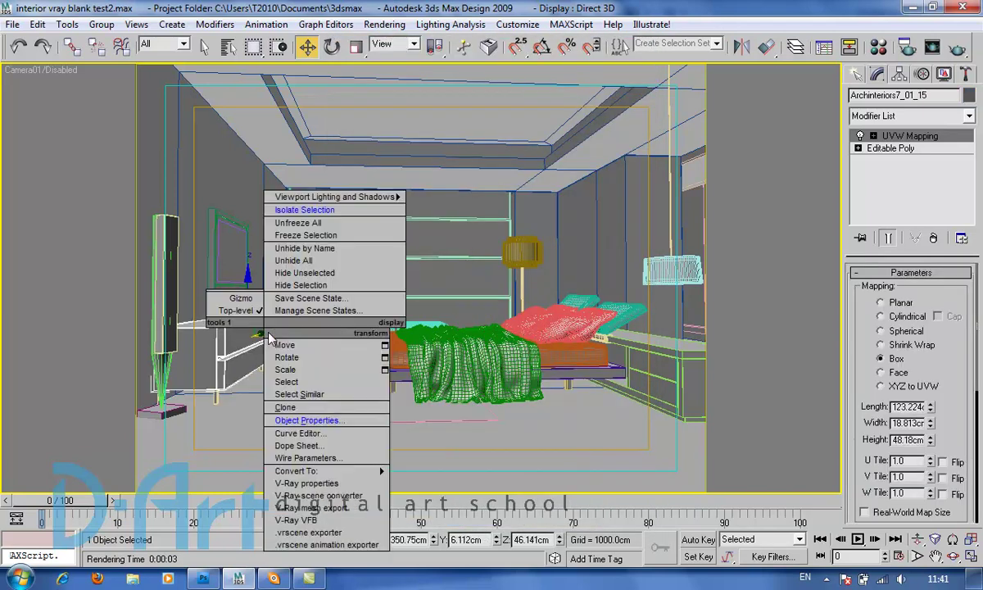
click(283, 411)
click(541, 386)
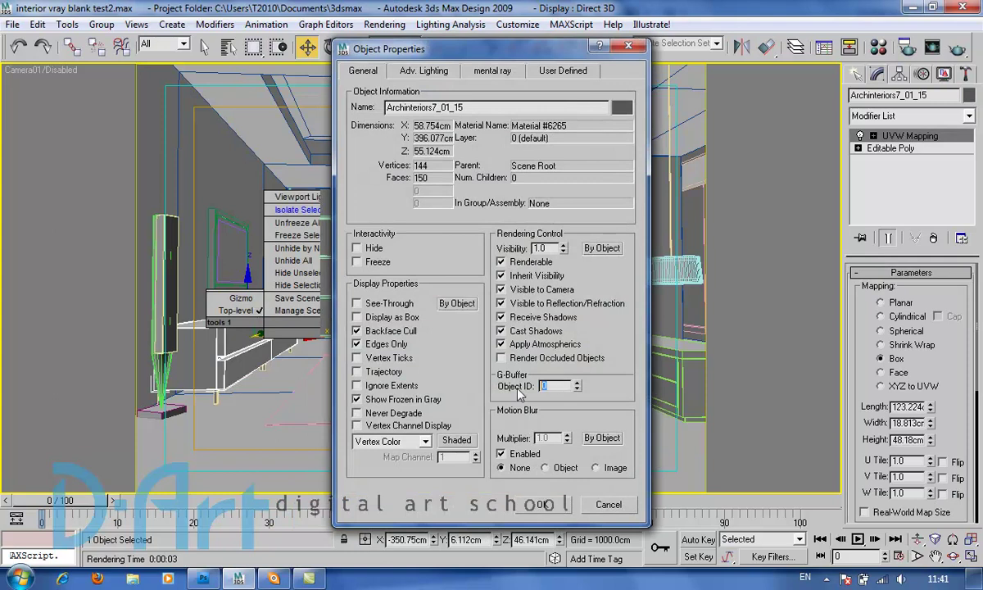
click(541, 504)
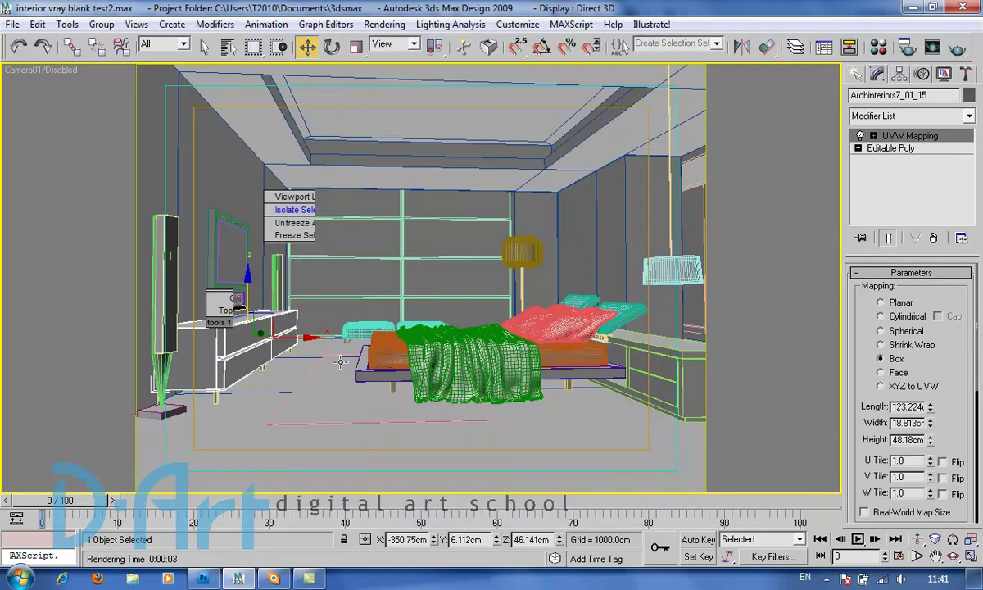
Set the G-Buffer Object ID of the bedside cabinet beside the pillows to 3.
click(658, 352)
right_click(667, 351)
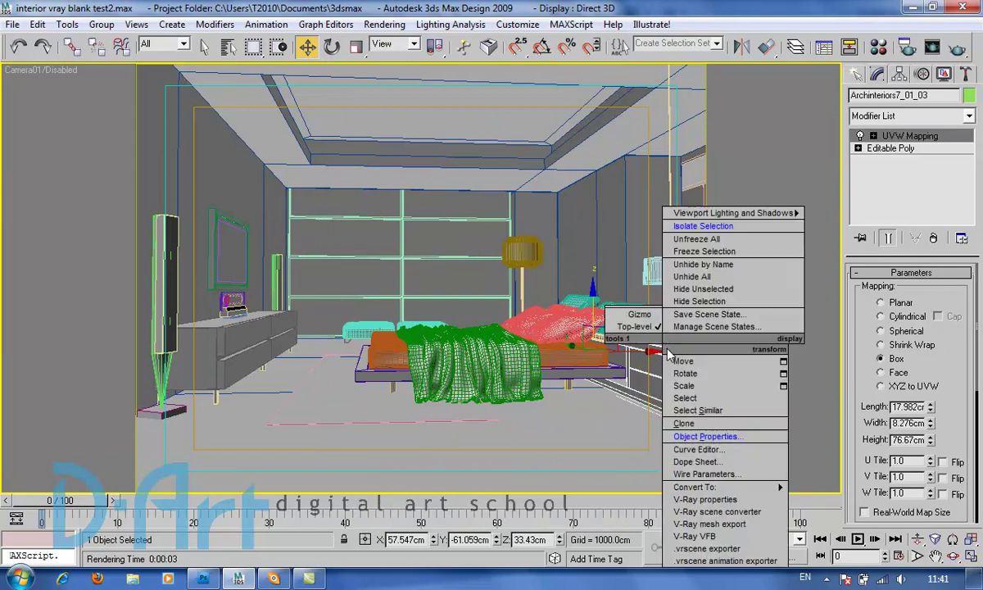
click(685, 436)
double_click(554, 385)
key(Return)
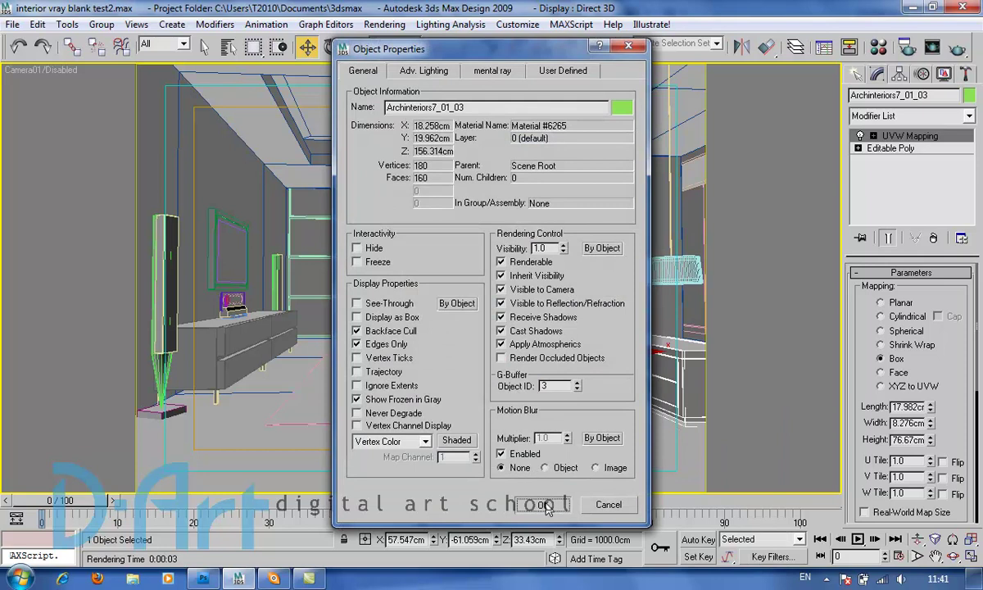
click(548, 505)
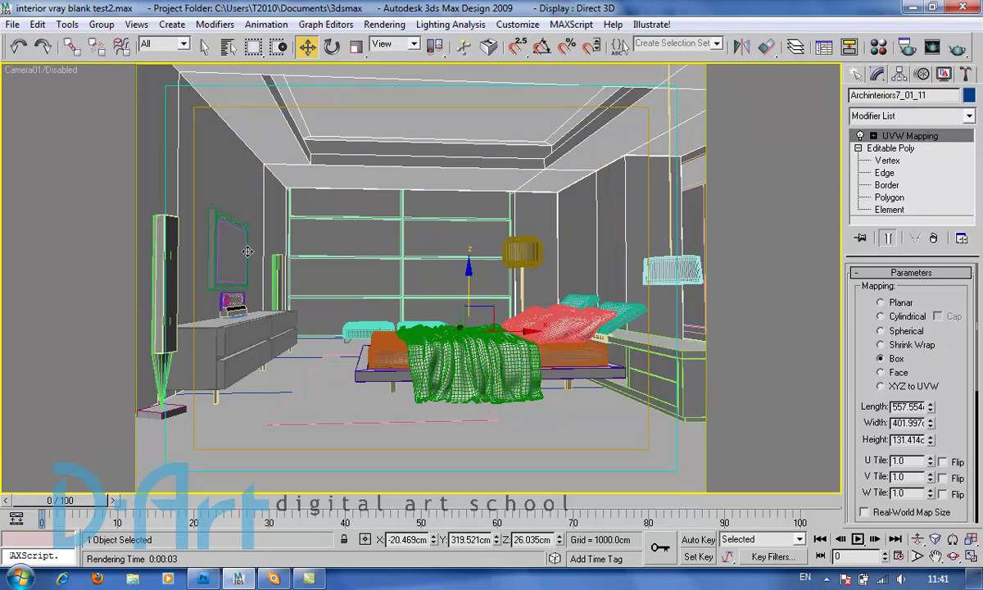
Select both pieces of the green blanket on the bed and set their G-Buffer Object ID to 4.
click(424, 394)
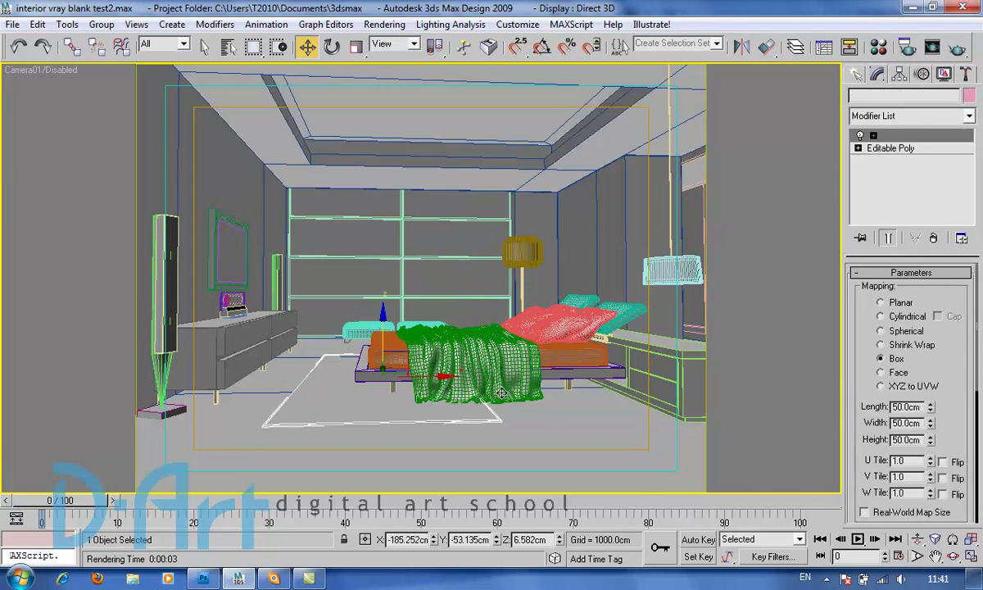
click(474, 329)
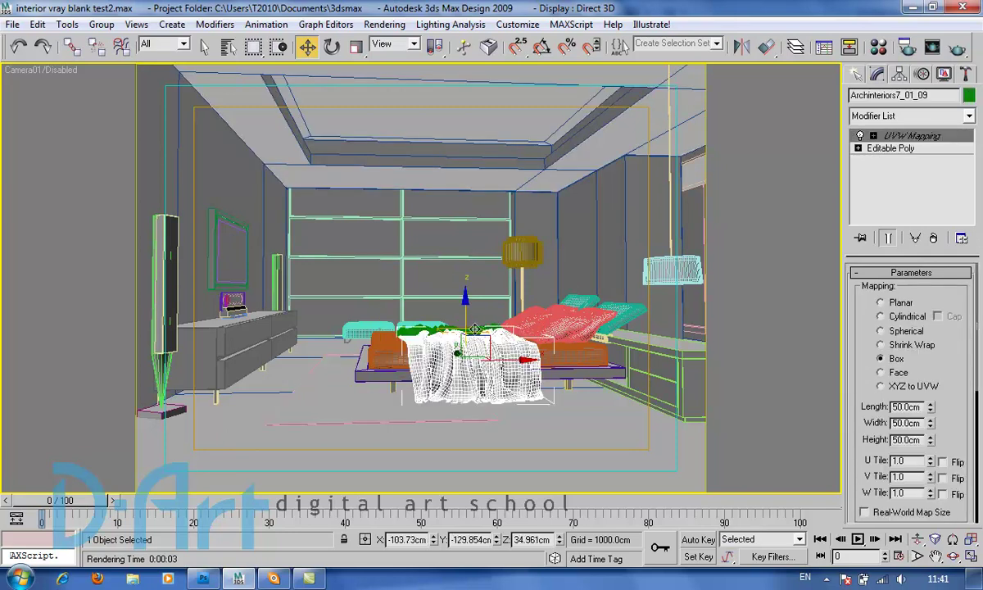
ctrl+click(408, 330)
right_click(483, 399)
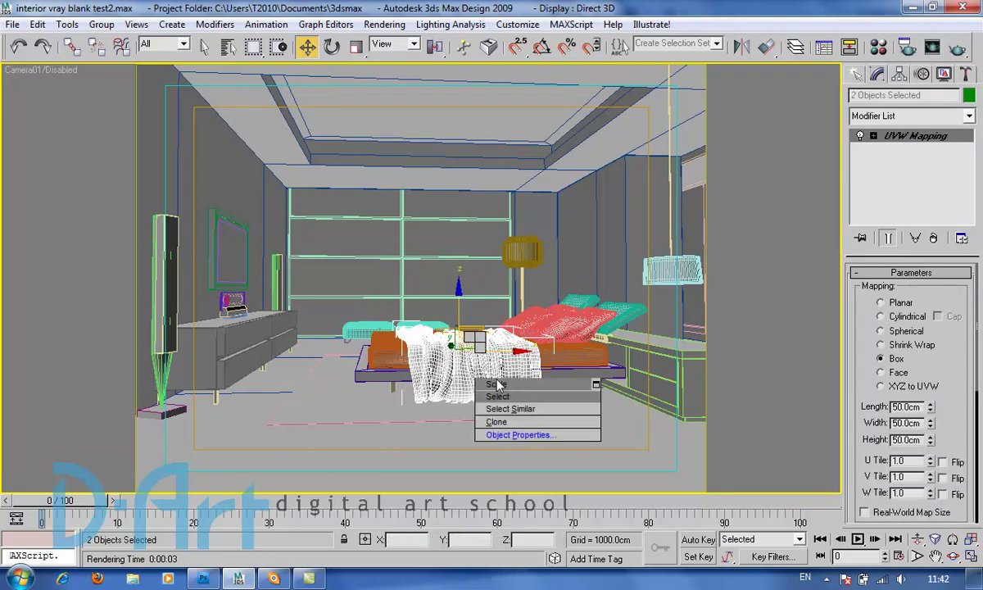
click(506, 433)
click(556, 386)
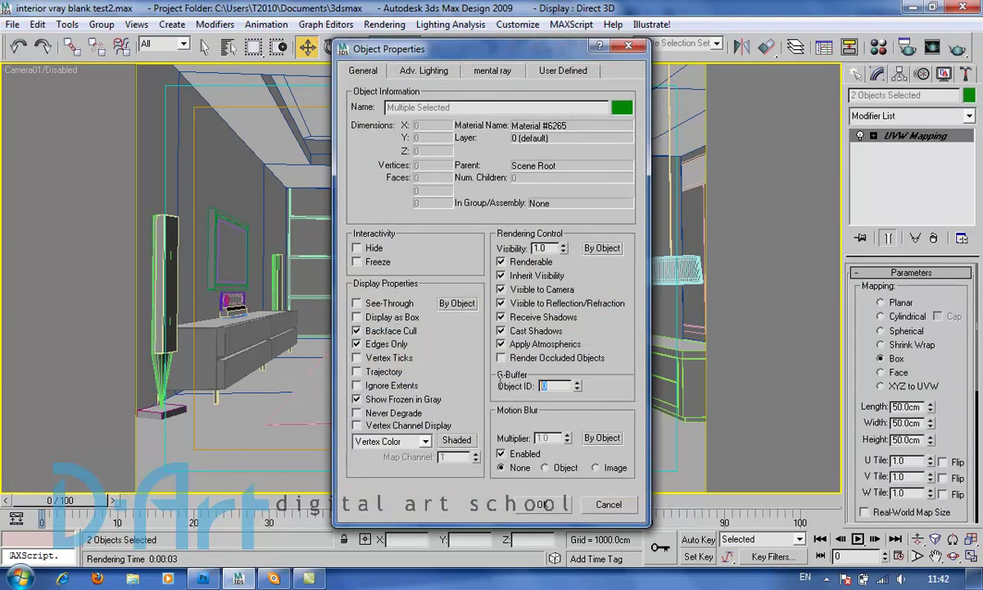
text(4)
click(561, 506)
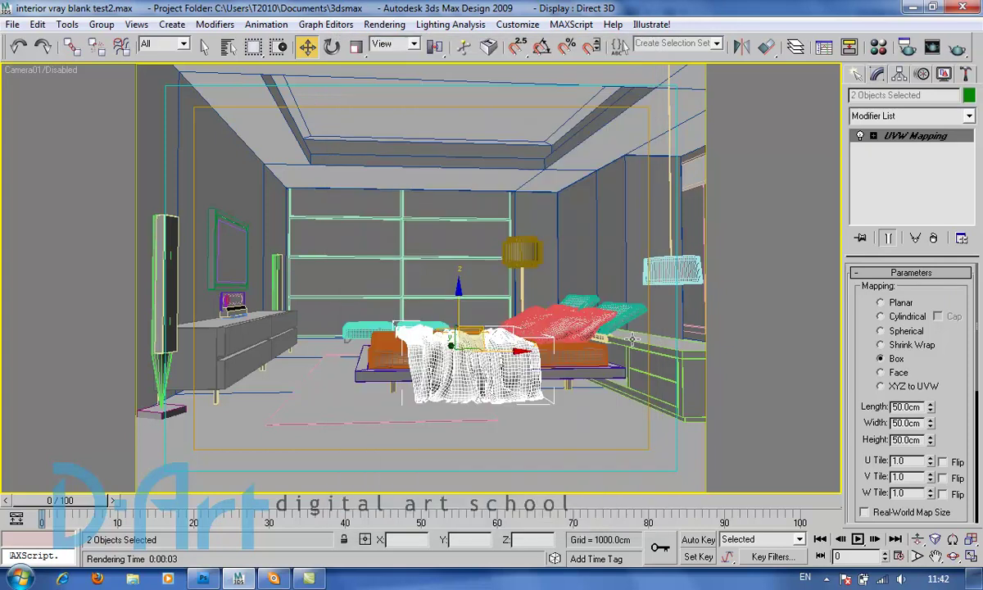
Give the rear red pillow (Archinteriors7_01_07) its own G-Buffer Object ID.
click(570, 297)
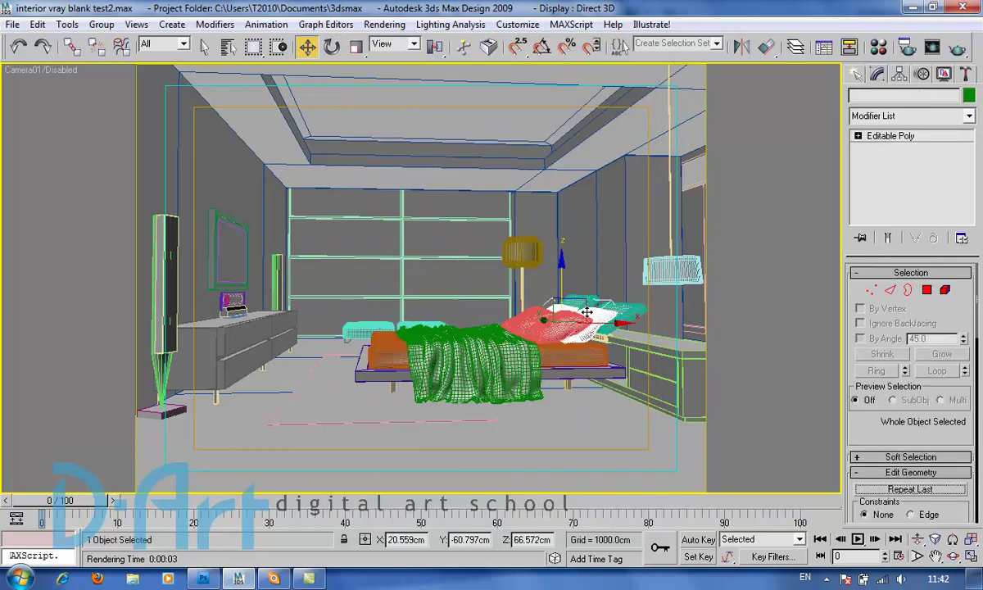
right_click(577, 321)
click(596, 409)
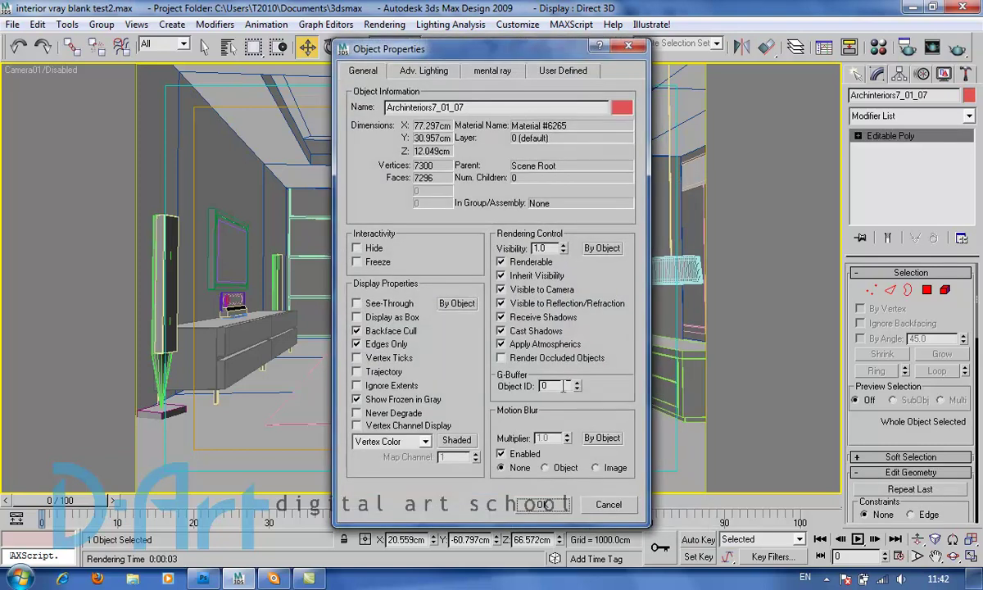
click(542, 505)
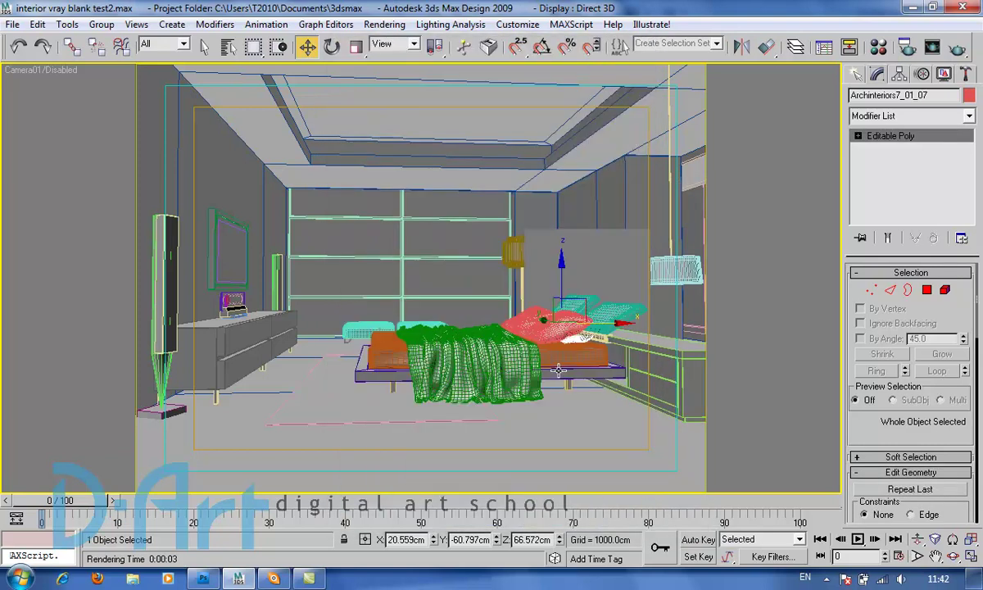
Give the front red pillow (Archinteriors7_01_06) its own G-Buffer Object ID.
click(528, 313)
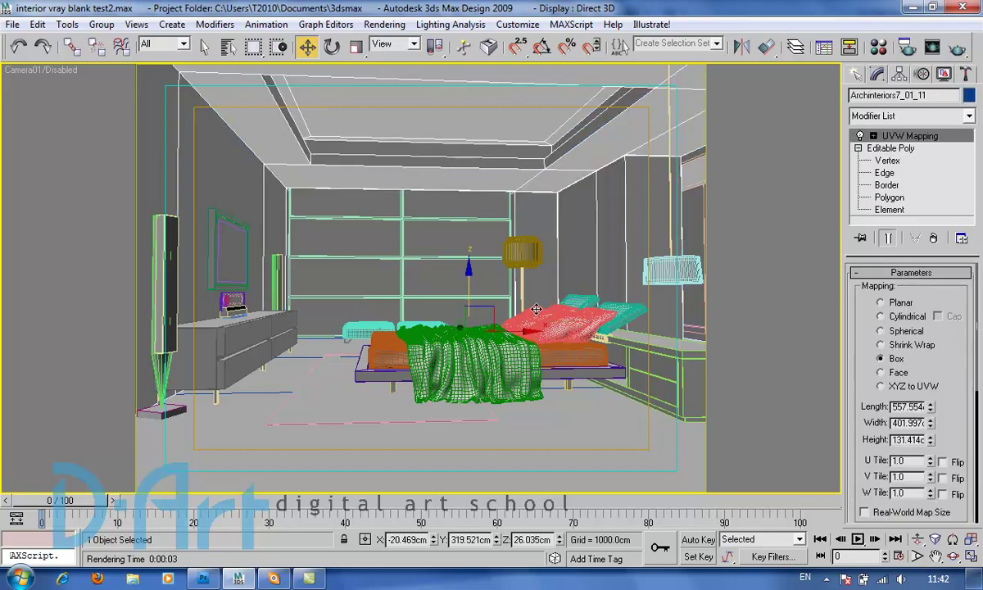
click(537, 315)
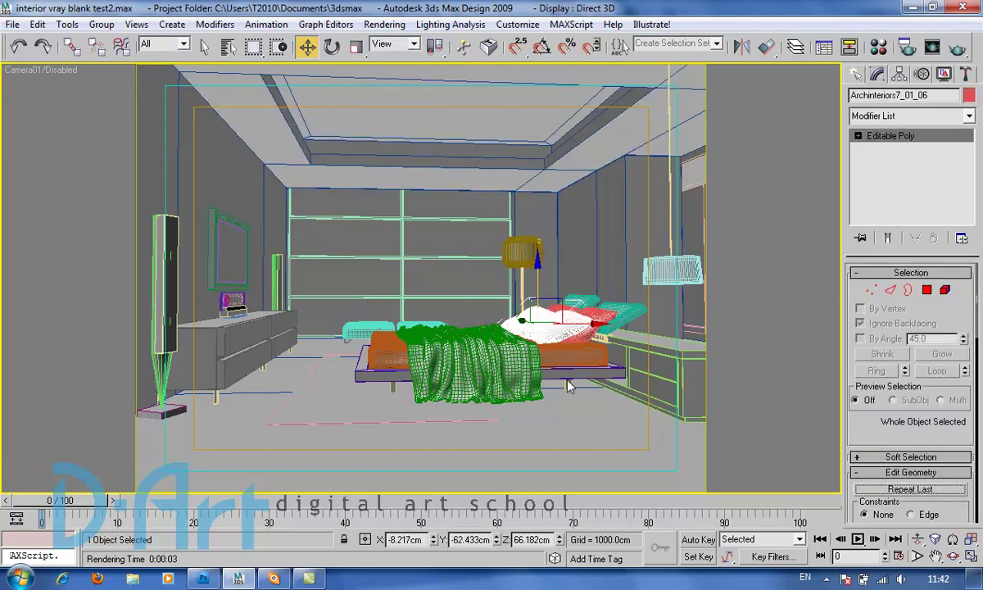
right_click(548, 317)
click(566, 405)
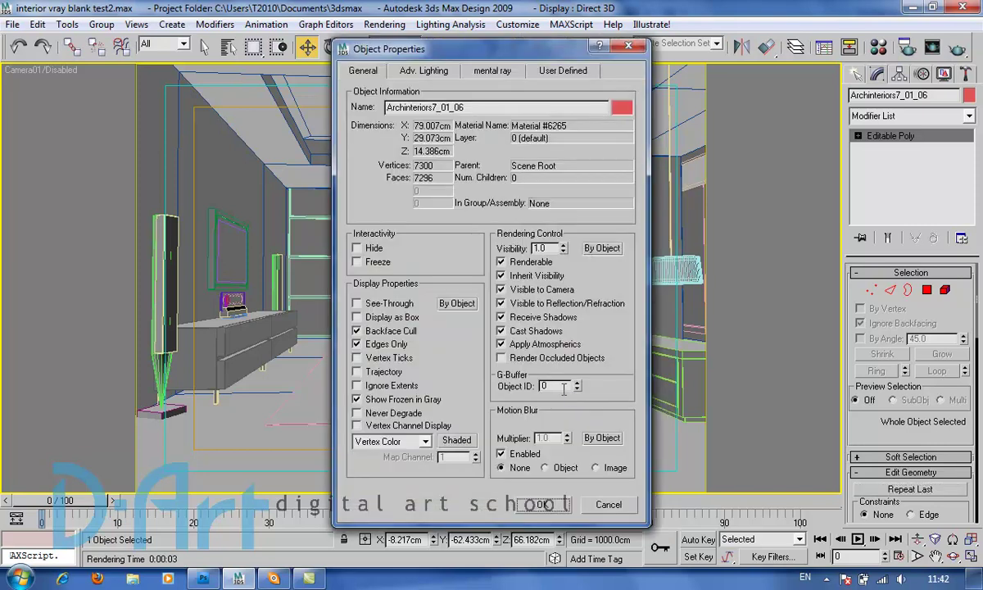
click(541, 504)
Give the turquoise pillows at the head of the bed (Archinteriors7_01_05) their own G-Buffer Object ID.
click(591, 297)
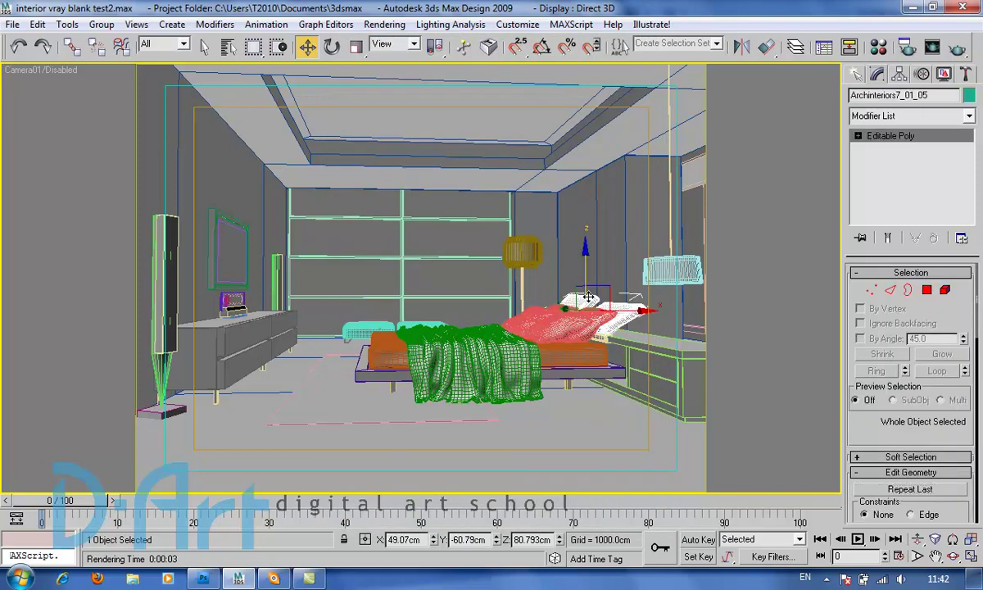
right_click(608, 324)
click(584, 387)
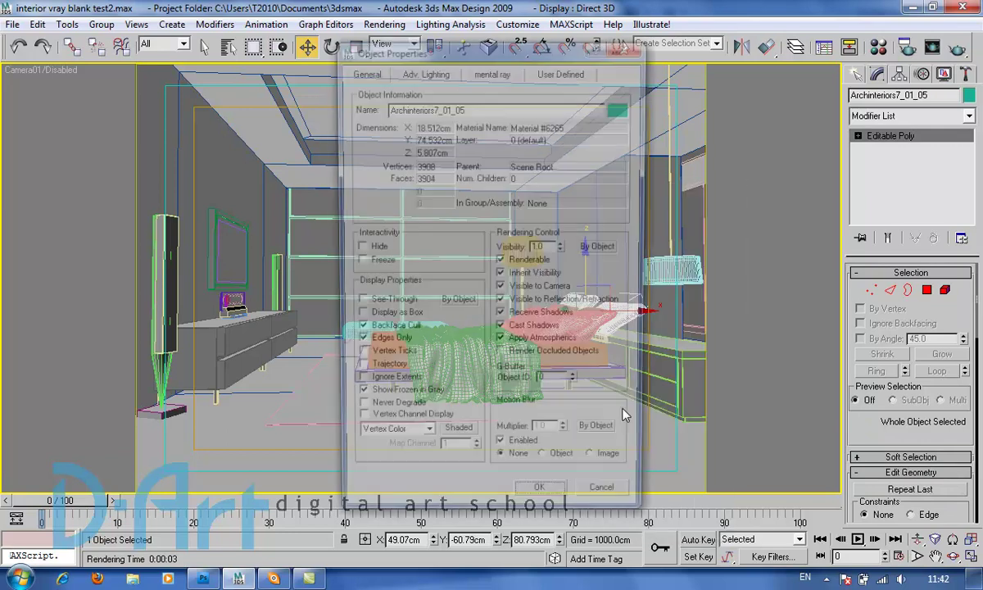
click(558, 386)
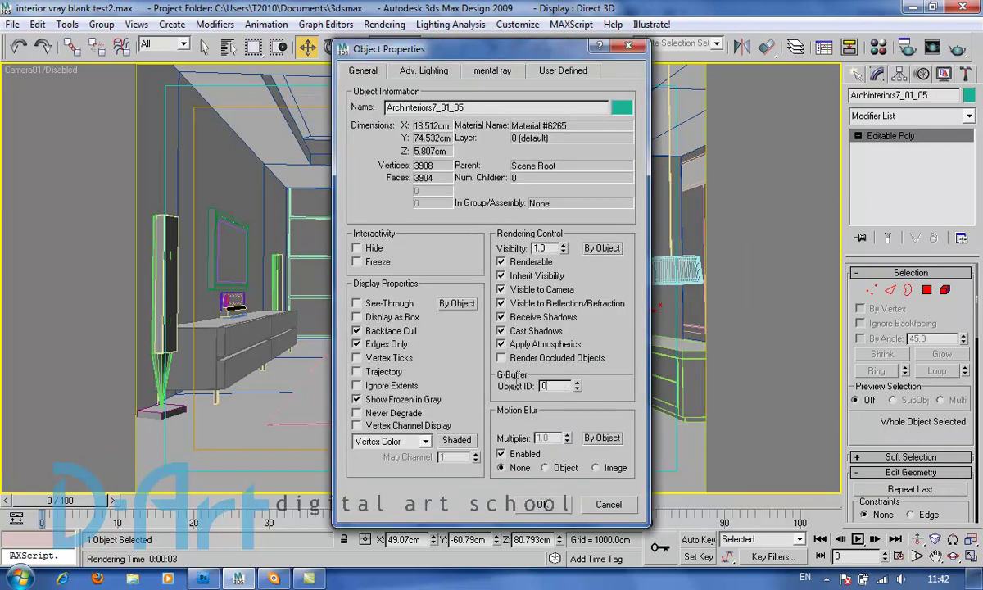
click(537, 504)
Set the G-Buffer Object ID of the orange mattress to 8.
click(595, 361)
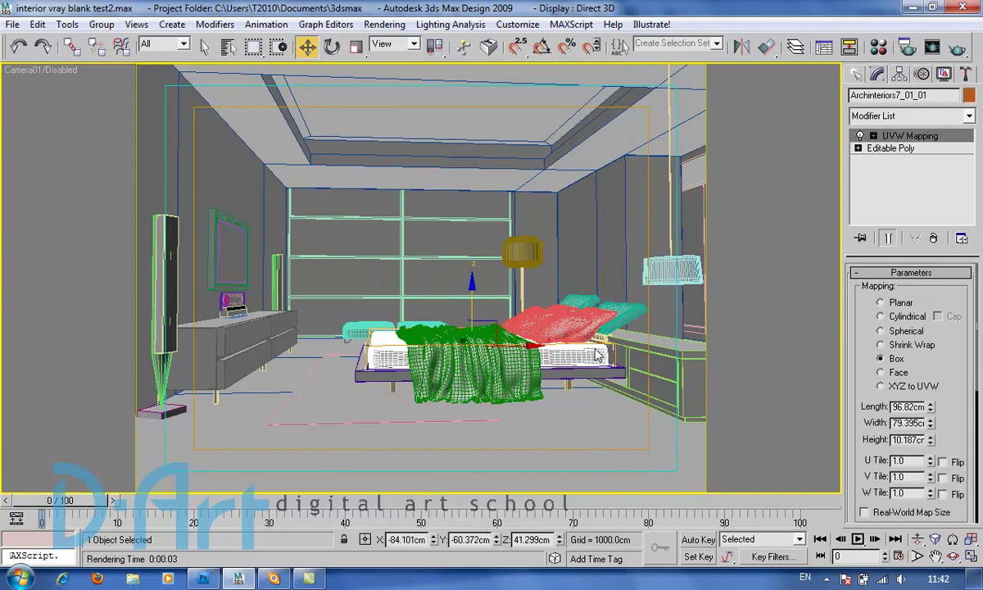
right_click(470, 315)
click(513, 407)
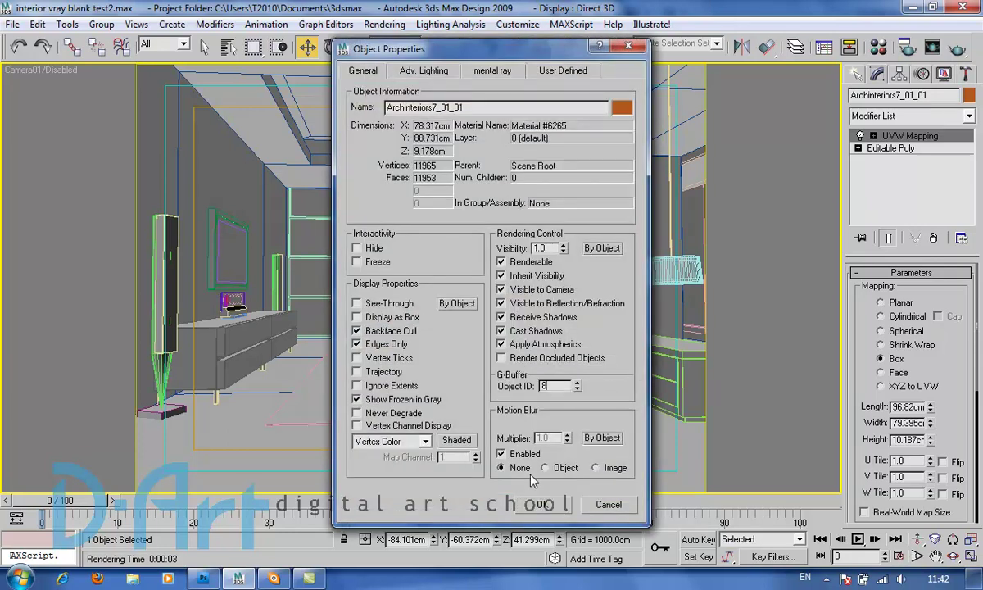
click(536, 503)
Set the G-Buffer Object ID of the bed frame beneath the mattress to 3.
click(387, 379)
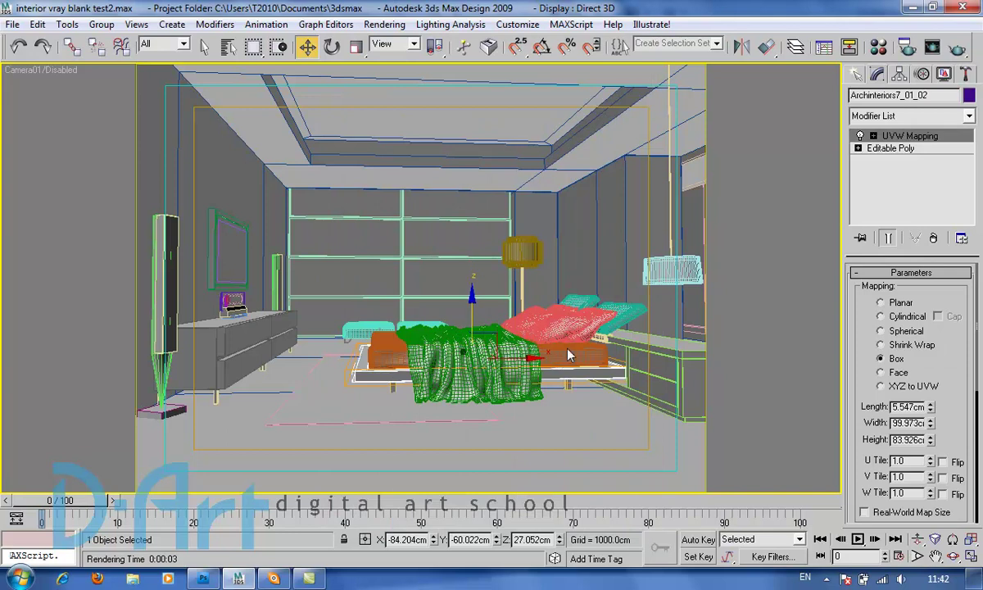
right_click(568, 361)
click(590, 432)
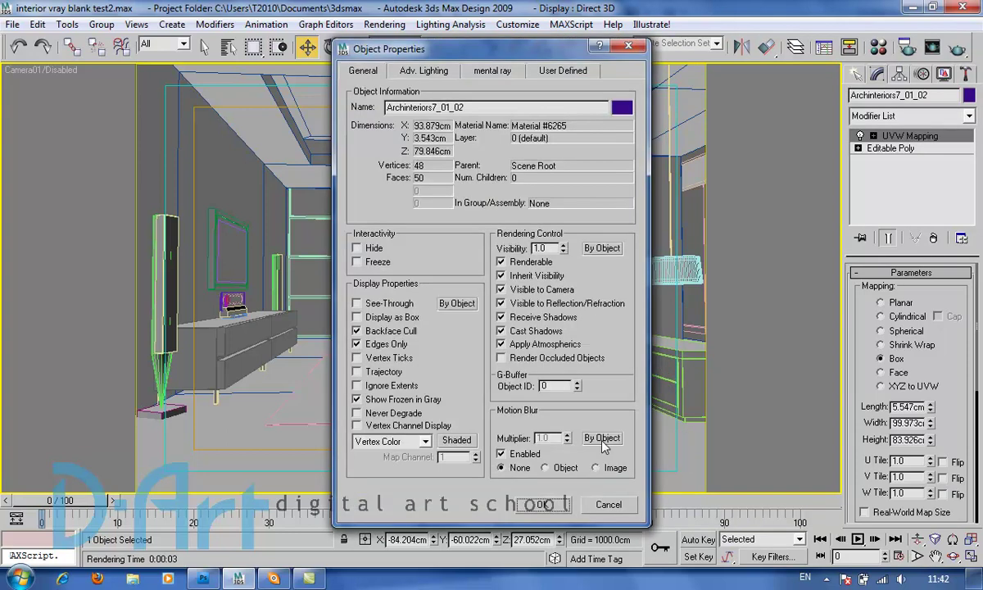
double_click(554, 386)
text(3)
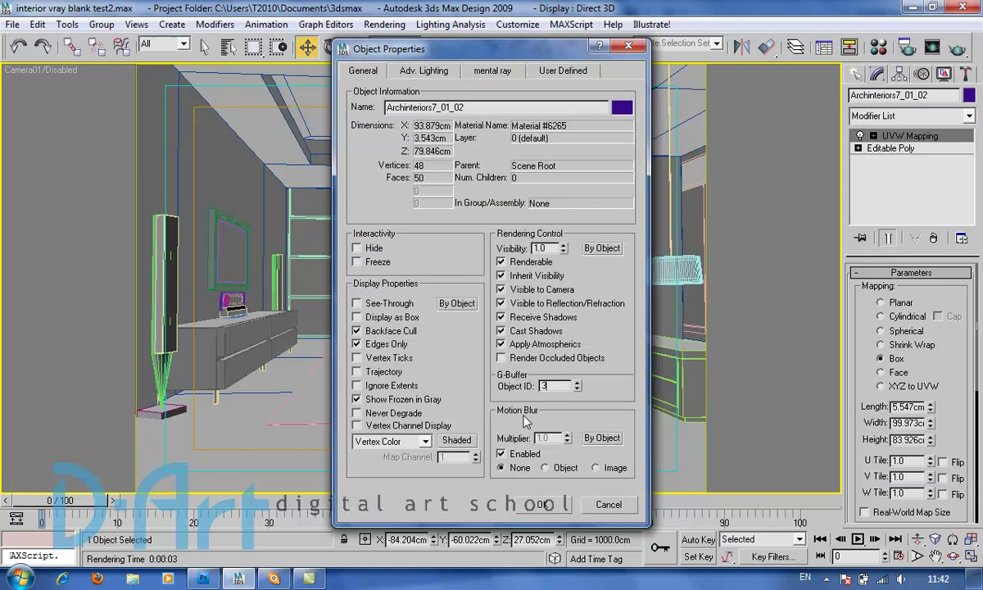
click(541, 502)
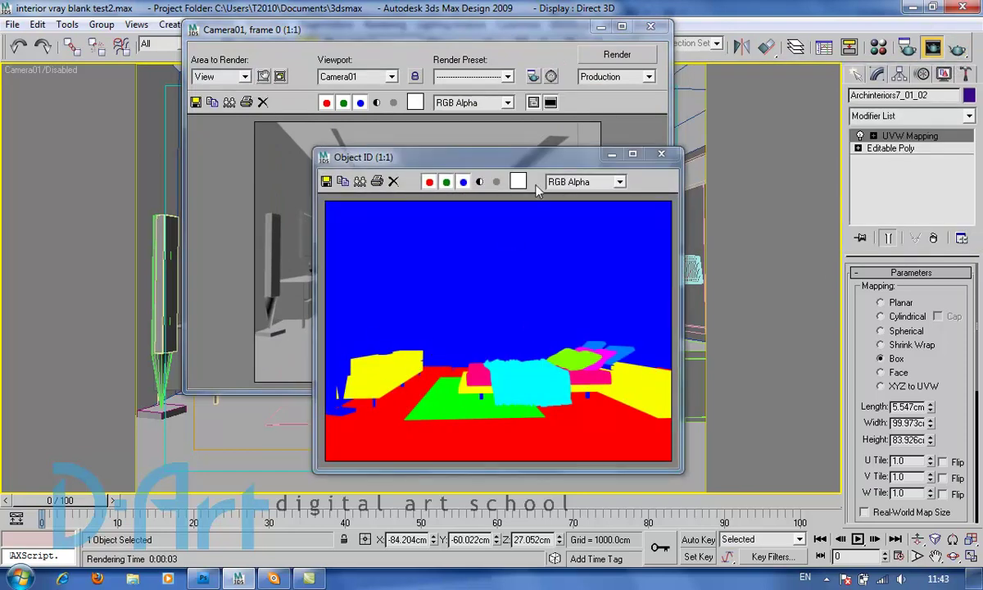
Render the Camera01 view, inspect the objects' colours in the Object ID pass and close that pass's window.
drag(470, 159, 381, 141)
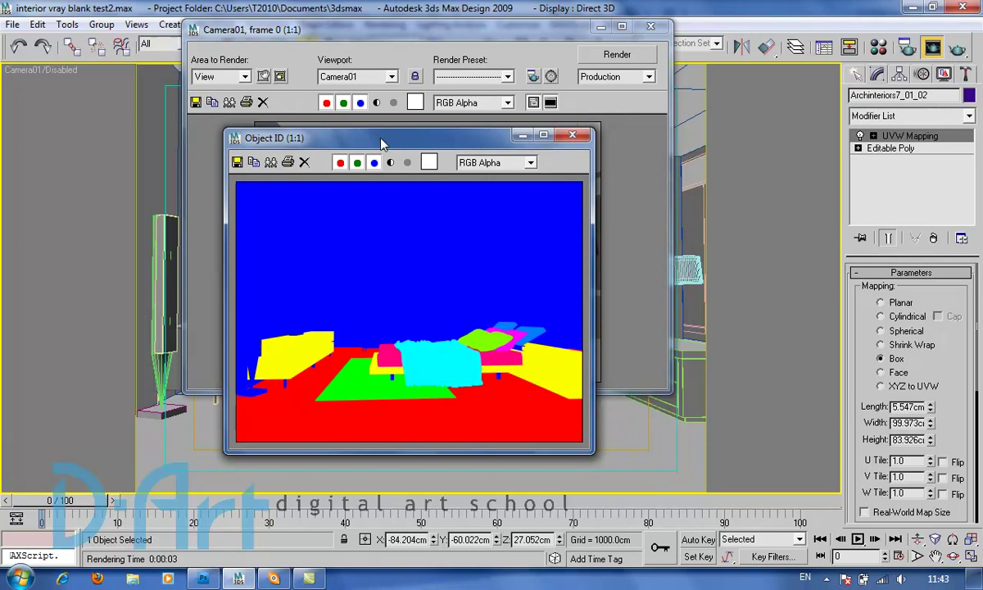
click(570, 136)
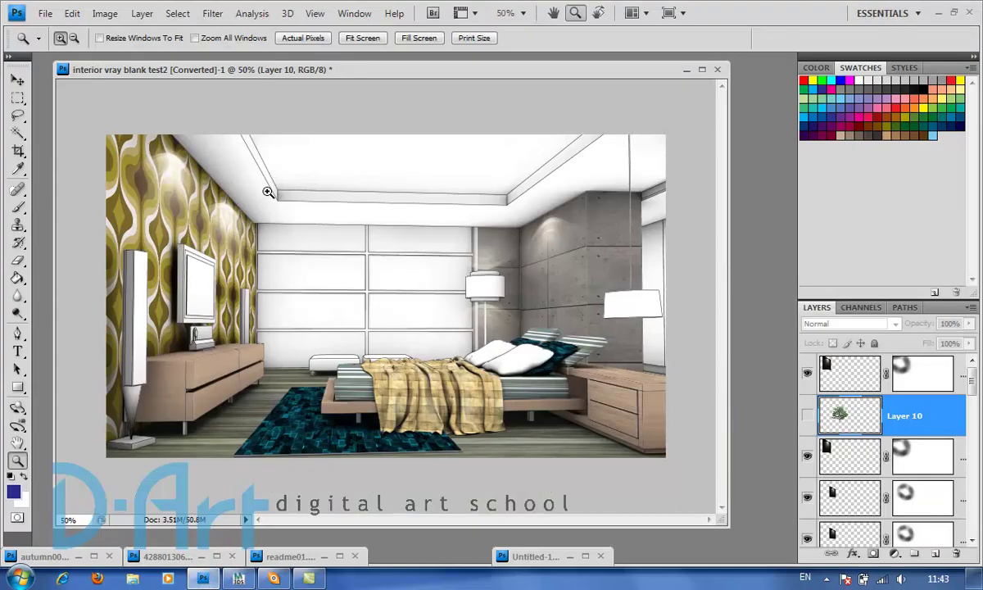
Switch to Photoshop and check the pixel dimensions of the interior image in Image Size, leaving them unchanged.
click(105, 13)
click(102, 124)
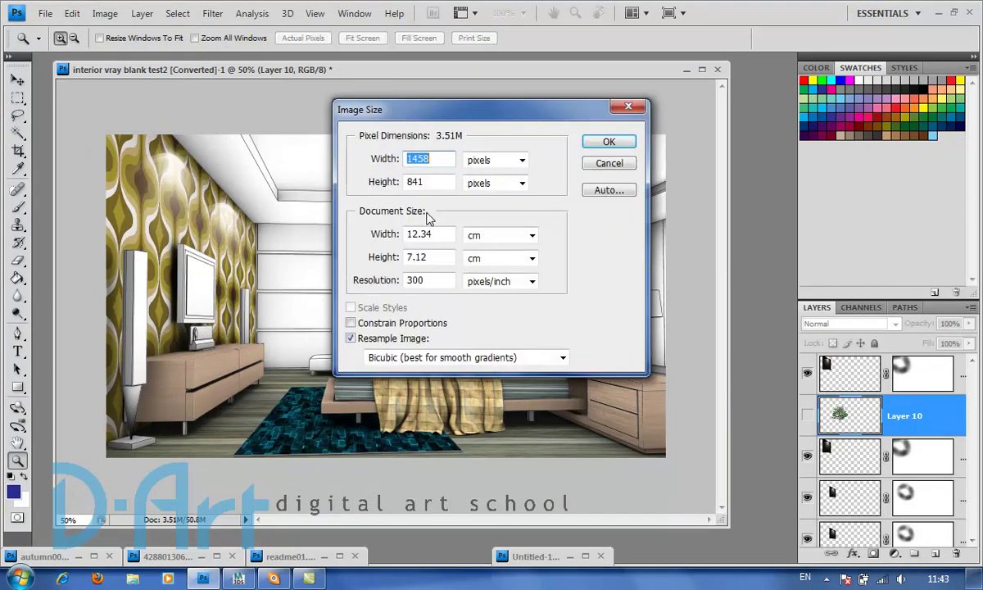
click(606, 164)
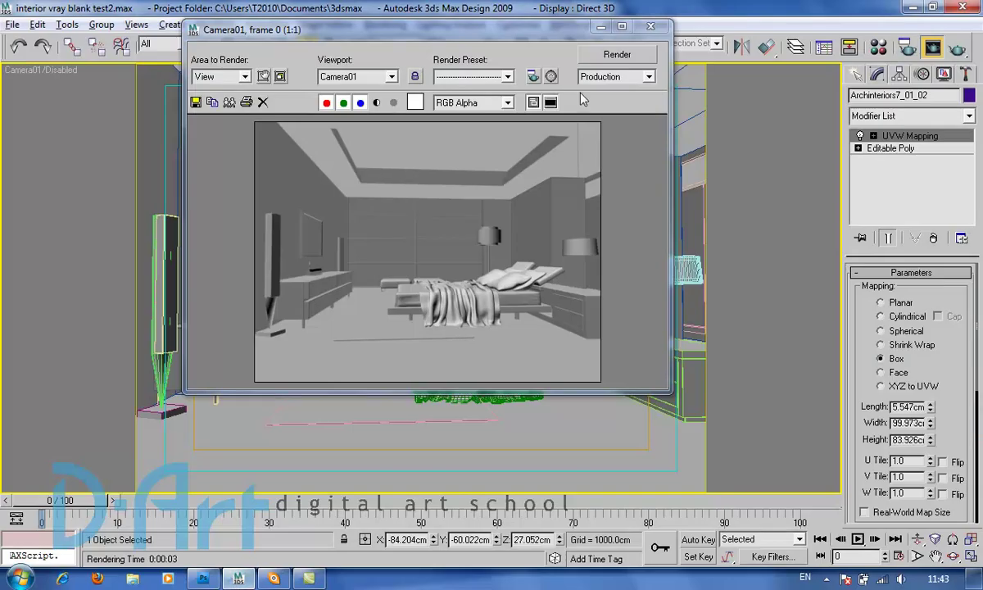
Set the render output width to match the Photoshop interior image and render the Camera01 view.
key(F10)
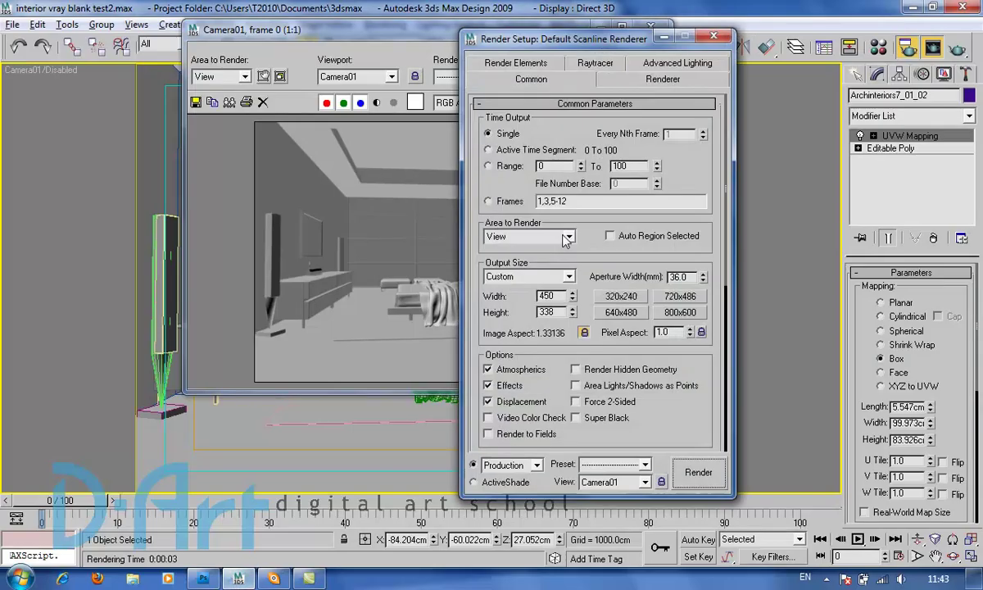
double_click(565, 297)
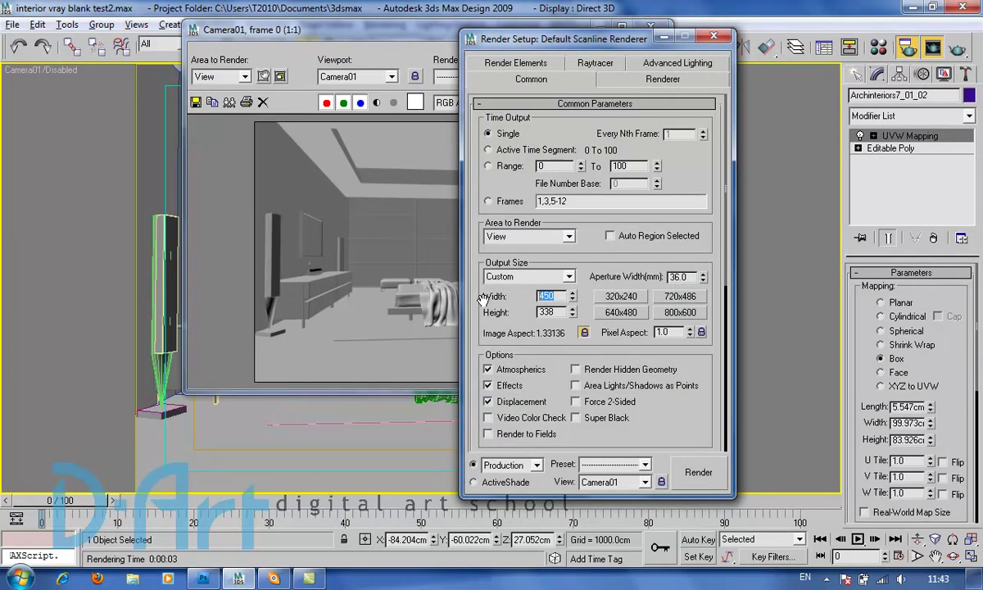
key(Return)
click(684, 472)
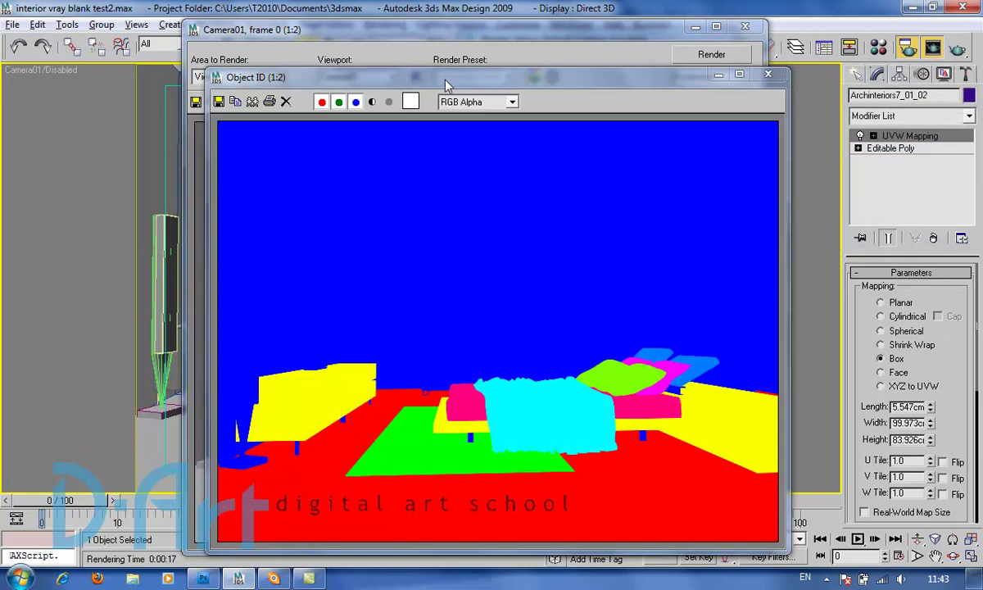
Save the rendered Object ID pass to the Desktop as the JPEG file test002.
drag(443, 82, 235, 74)
click(120, 83)
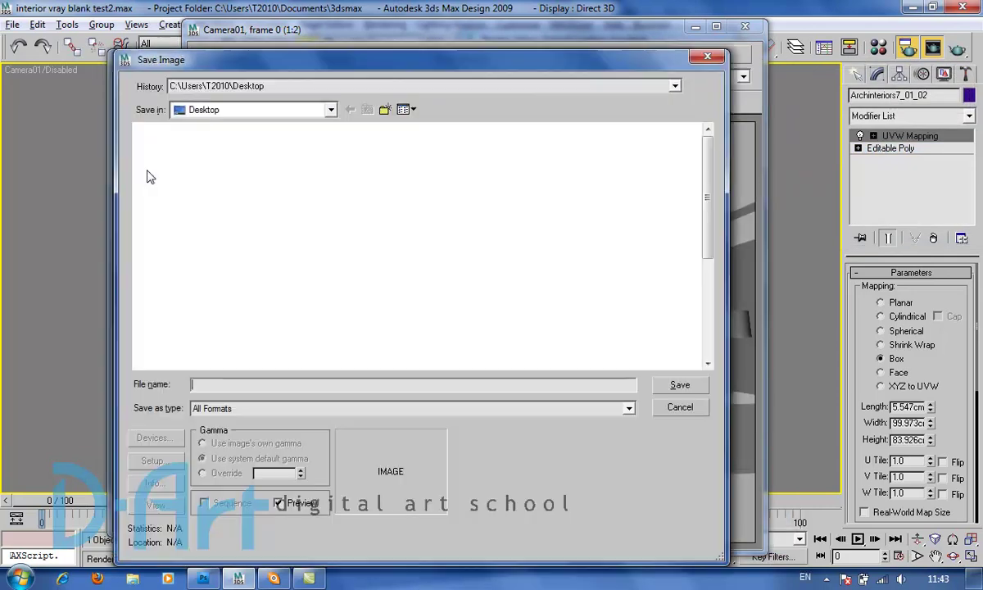
click(227, 408)
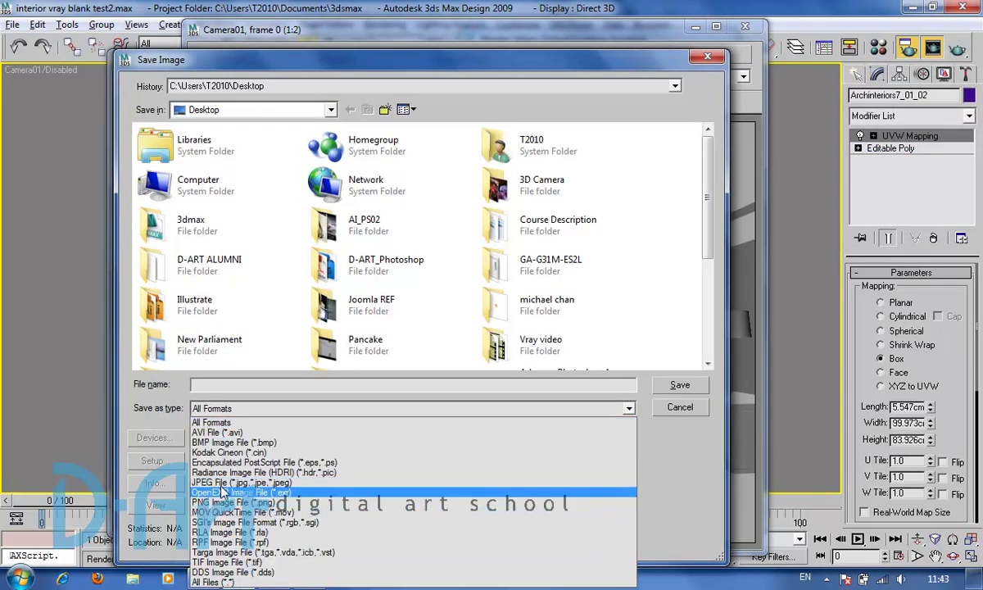
click(327, 484)
click(411, 386)
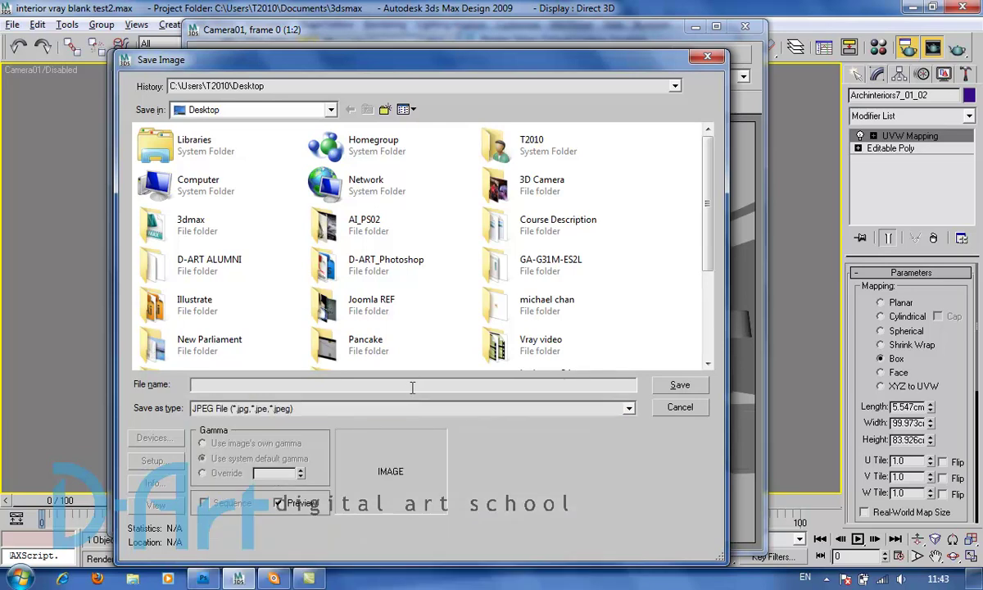
text(test)
key(Return)
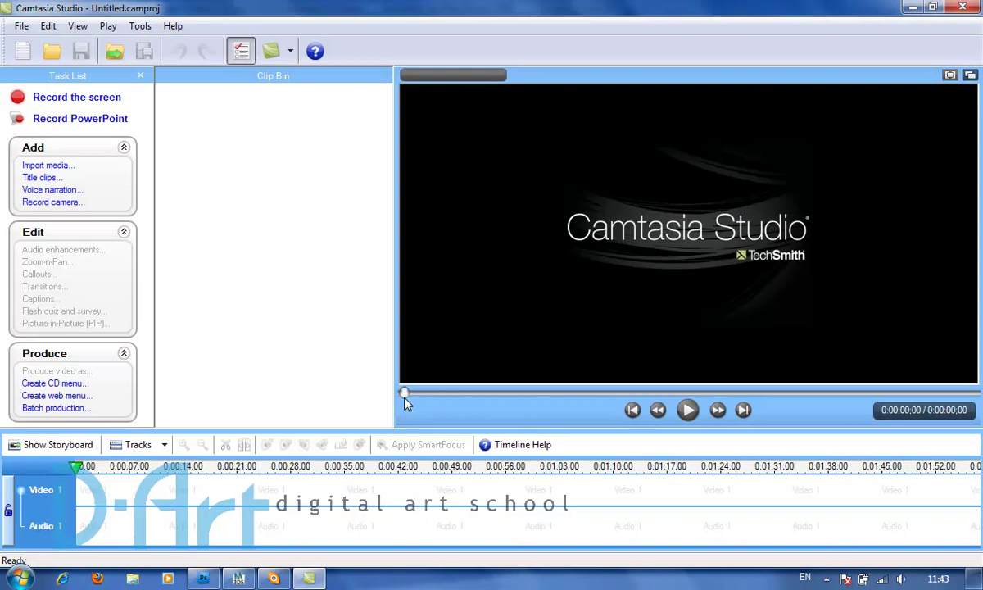
Switch to Photoshop and open test002.jpg from the Desktop.
key(alt+Tab)
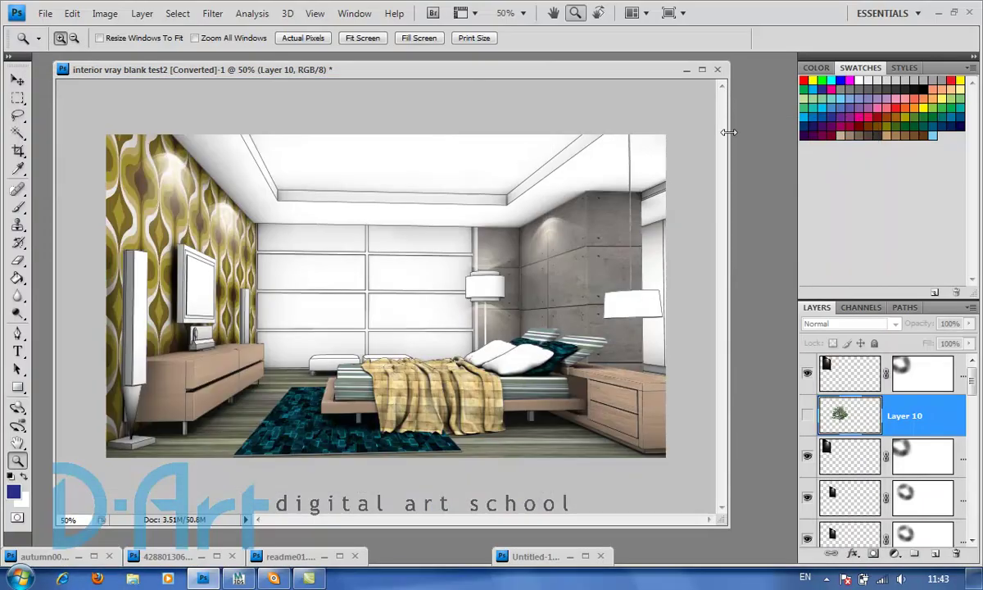
key(ctrl+o)
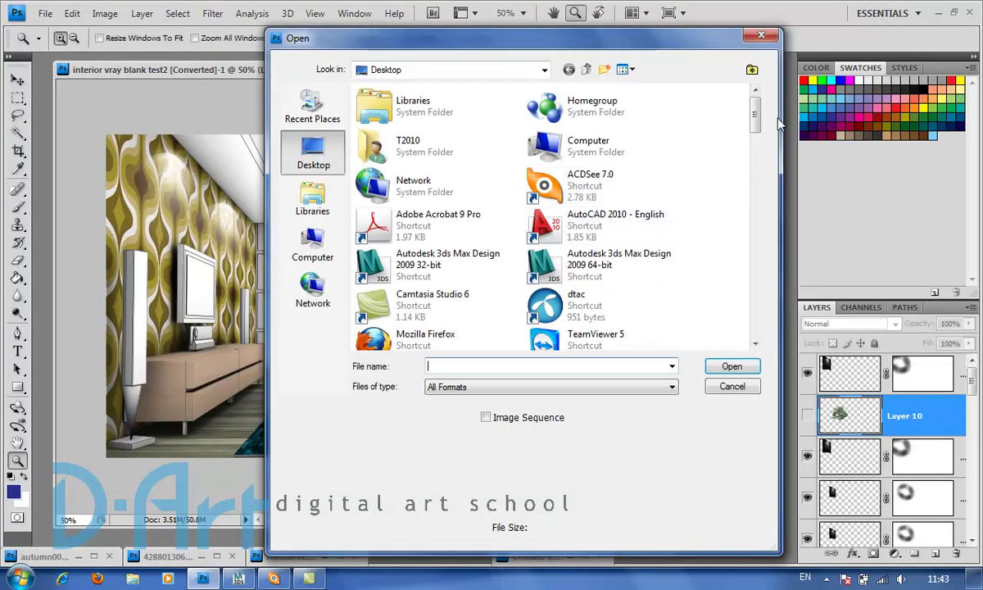
scroll(760, 203, down, 2)
scroll(760, 203, down, 15)
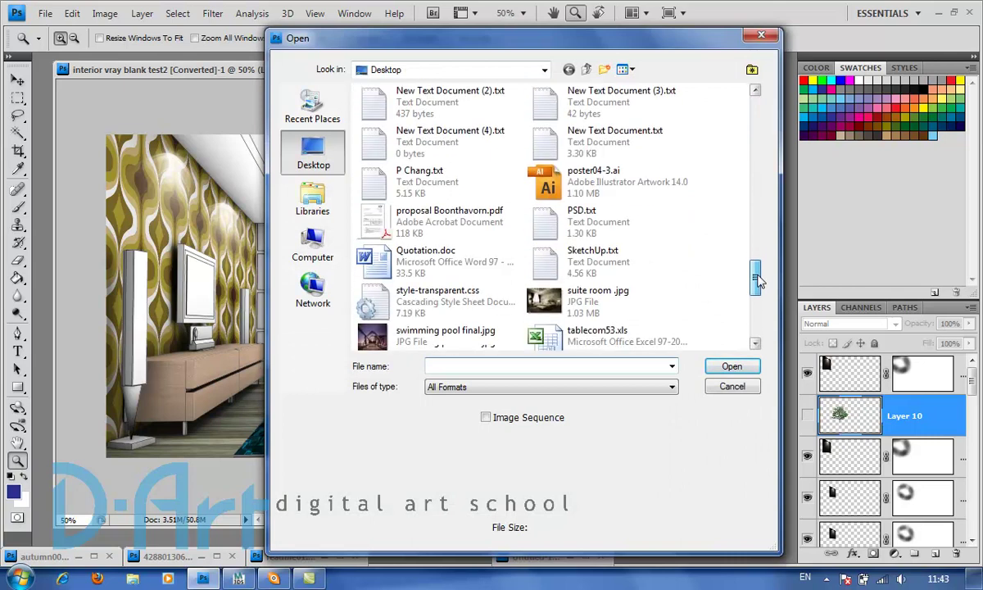
scroll(756, 298, down, 3)
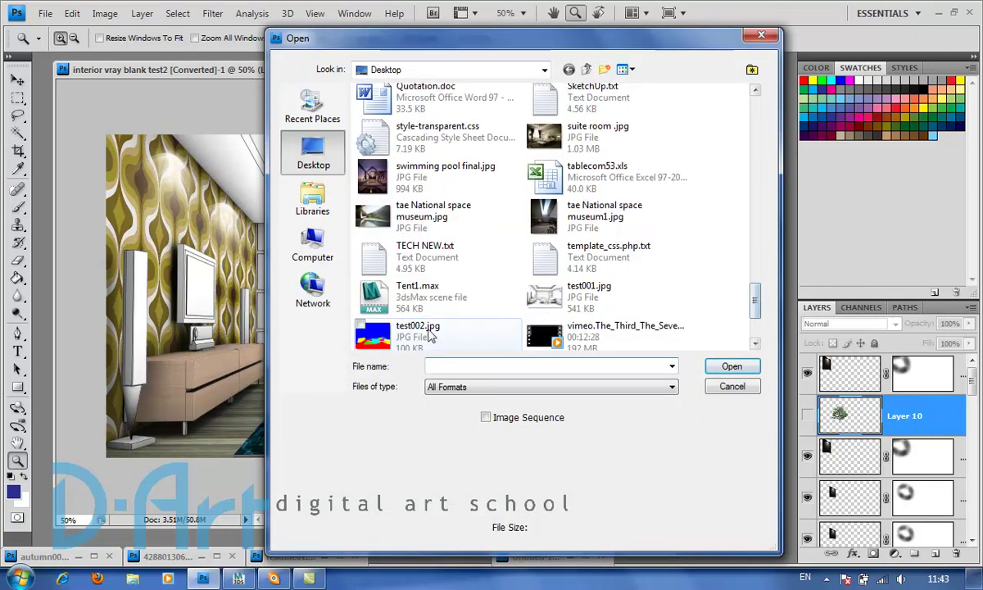
double_click(422, 329)
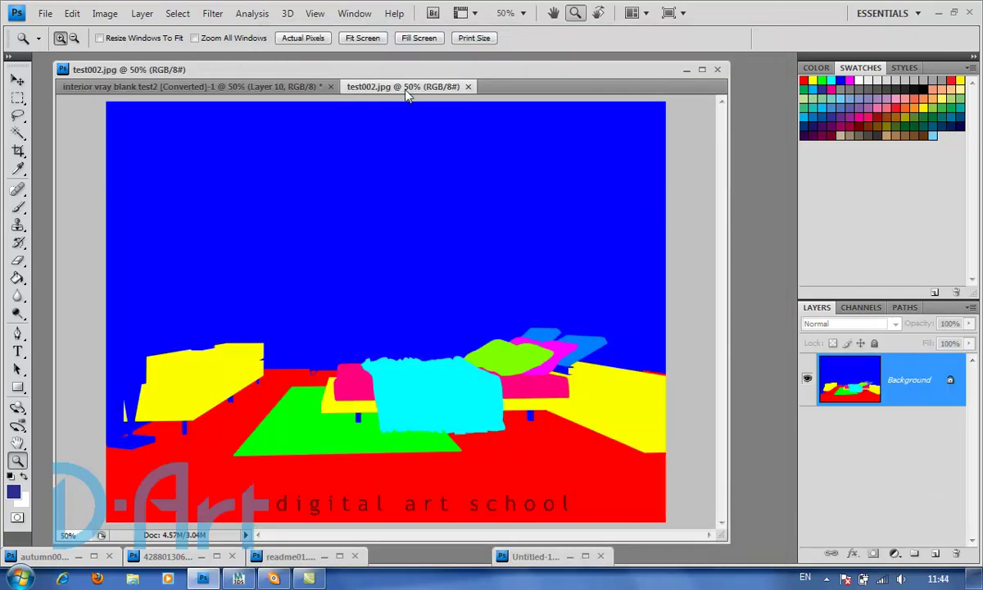
Place the Object ID image in the interior document as a new layer, aligned with the room, and raise it to the top of the stack.
drag(408, 87, 564, 220)
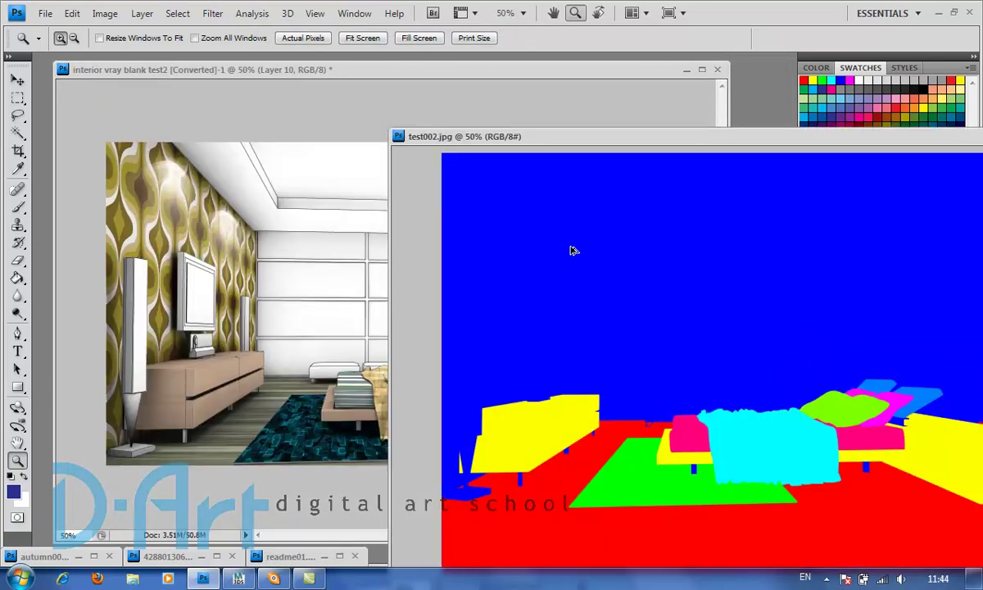
drag(318, 249, 318, 248)
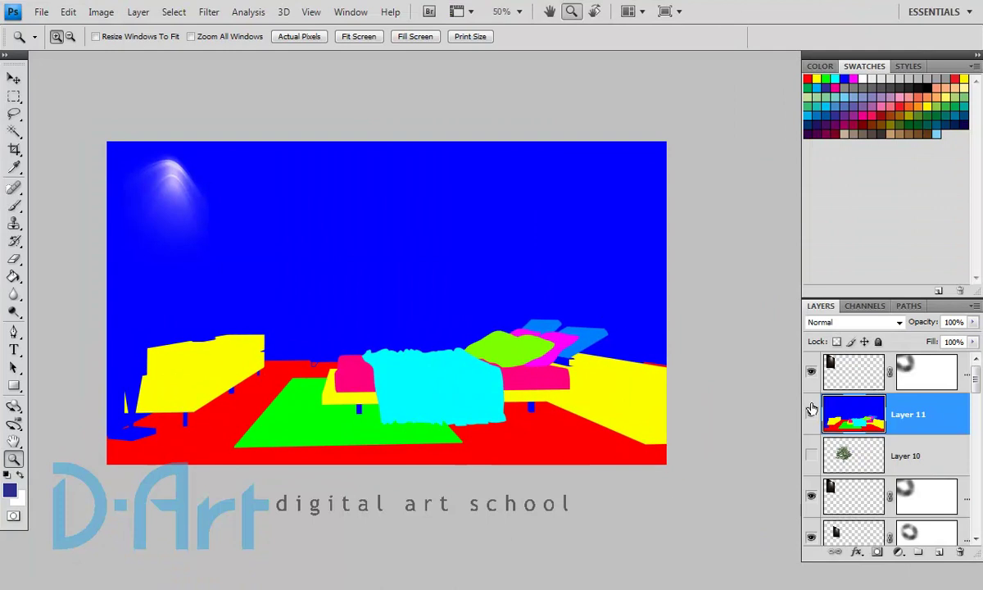
key(ctrl+bracketright)
Lower the Object ID layer's opacity to 52% to check its alignment around the bed, and restore it to 100%.
click(811, 373)
click(811, 373)
drag(921, 324, 892, 328)
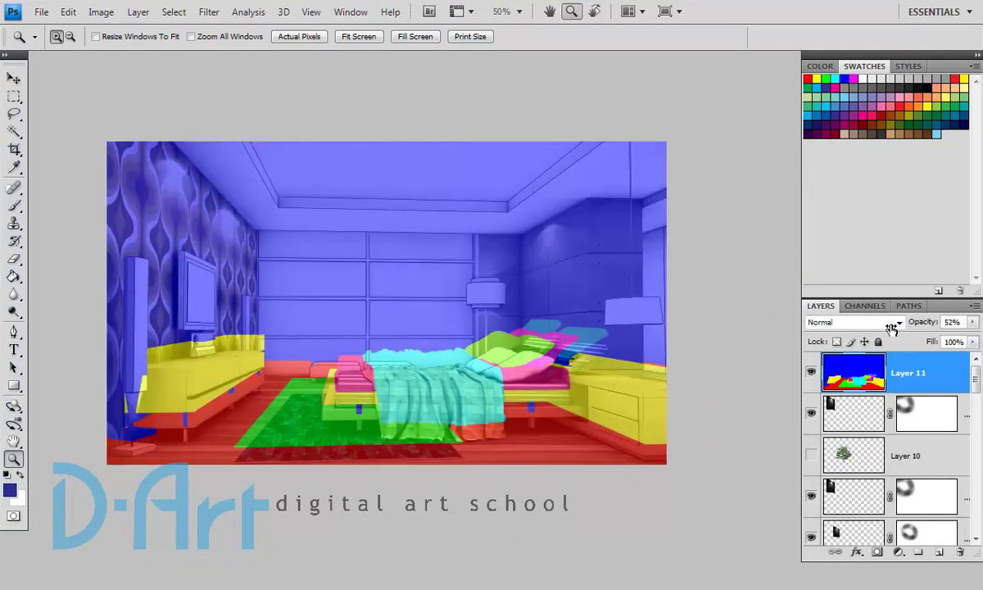
click(600, 333)
click(570, 344)
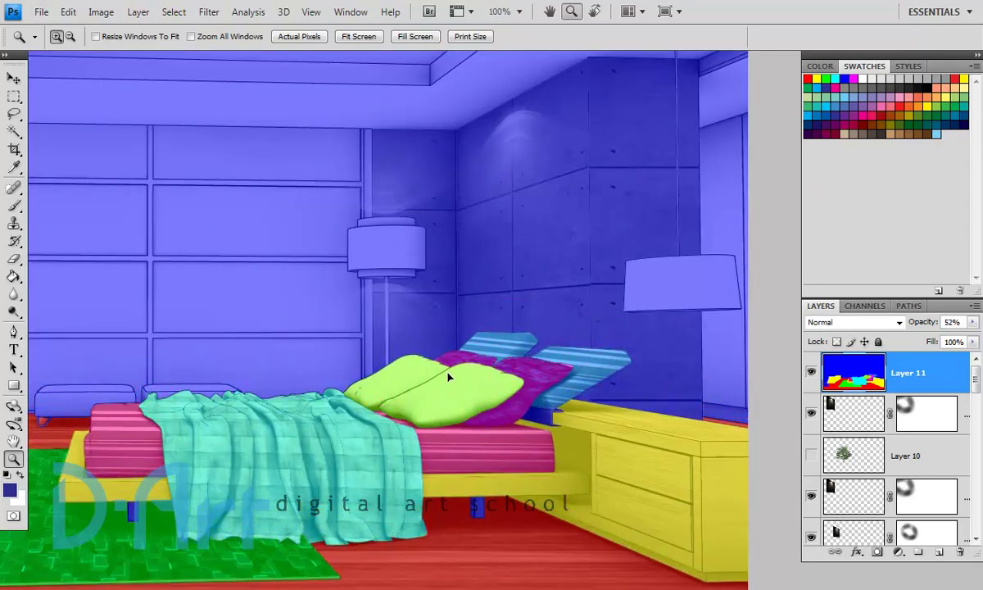
alt+click(373, 324)
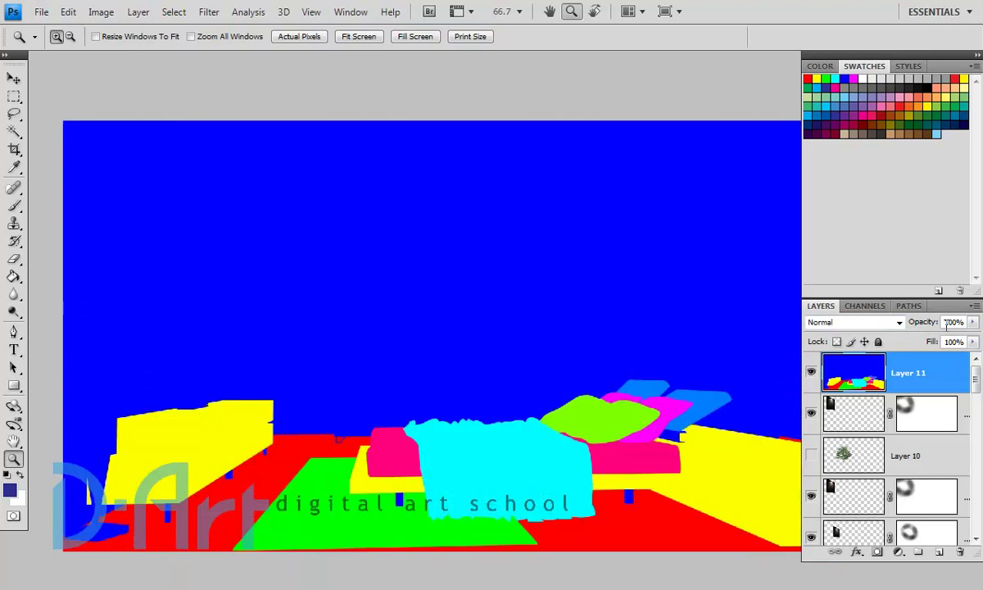
drag(732, 354, 699, 302)
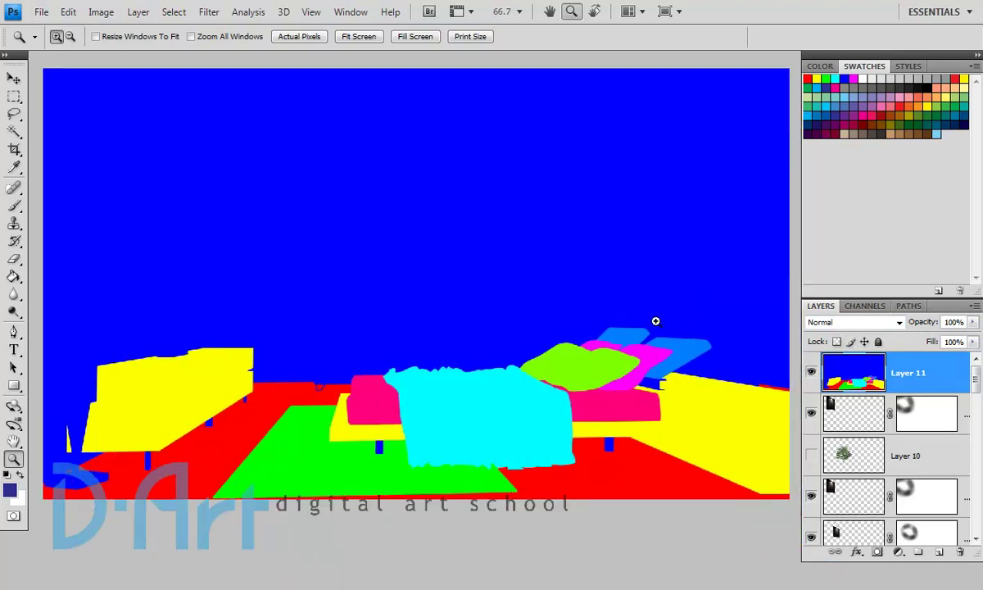
Select the cyan blanket area with the Magic Wand, hide the Object ID layer to check the outline on the interior, and clear the selection.
key(w)
click(509, 428)
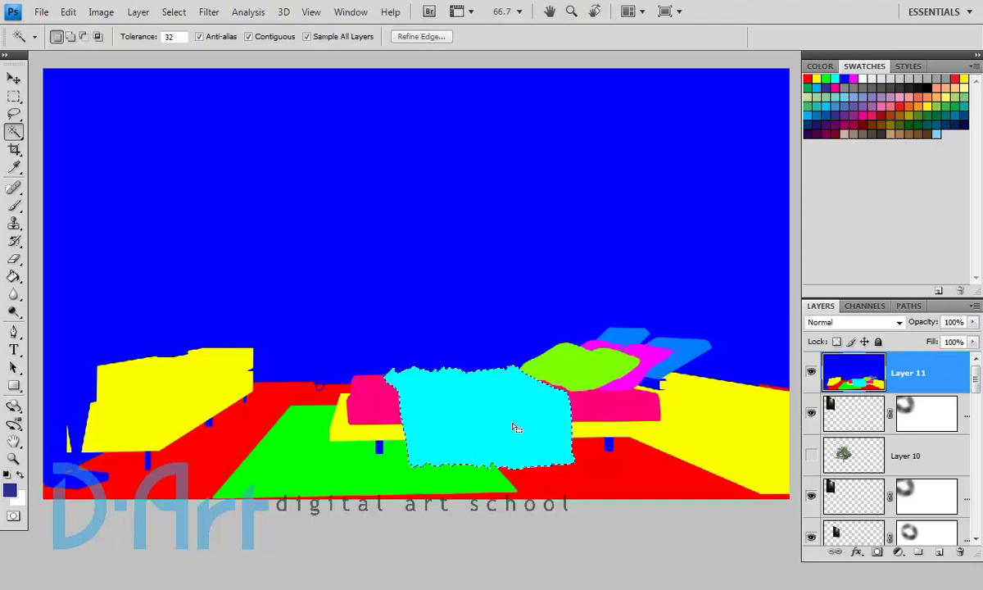
click(811, 374)
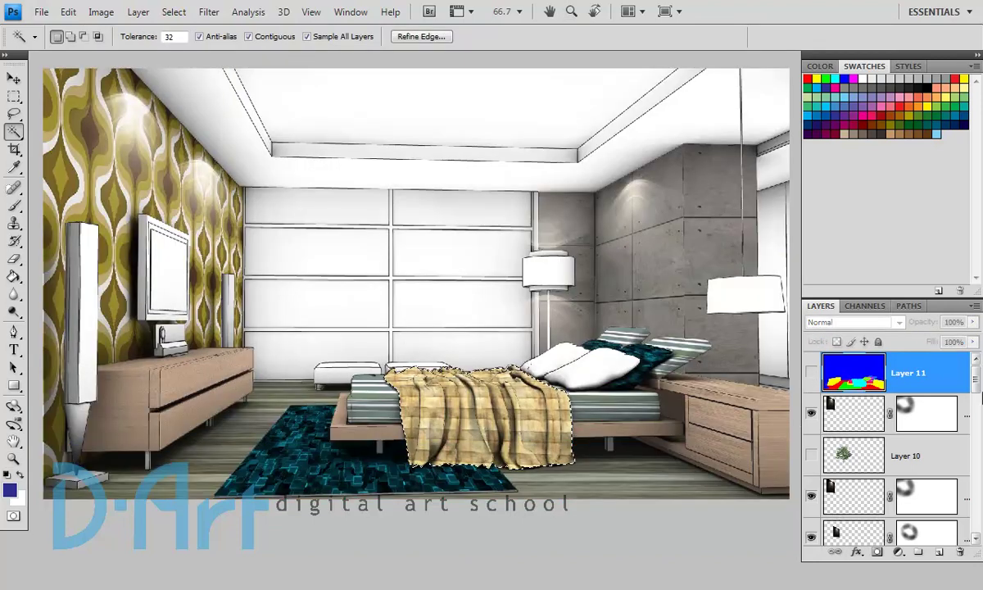
mouse_move(978, 381)
mouse_down()
mouse_move(976, 467)
mouse_move(976, 364)
mouse_up()
key(ctrl+d)
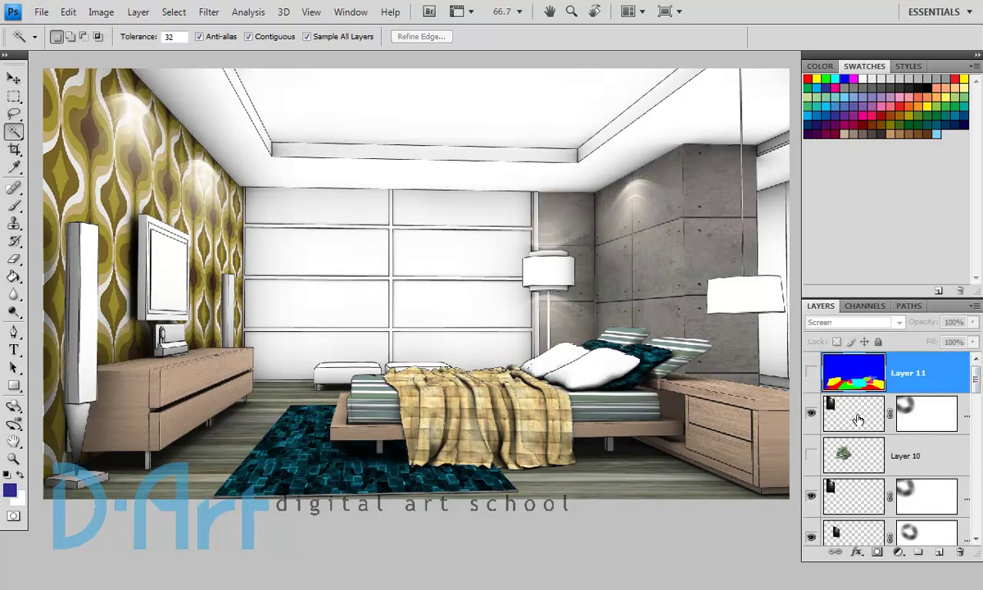
Stamp all visible layers into a new layer directly below the Object ID layer and hide the original layers beneath it.
click(852, 416)
click(938, 554)
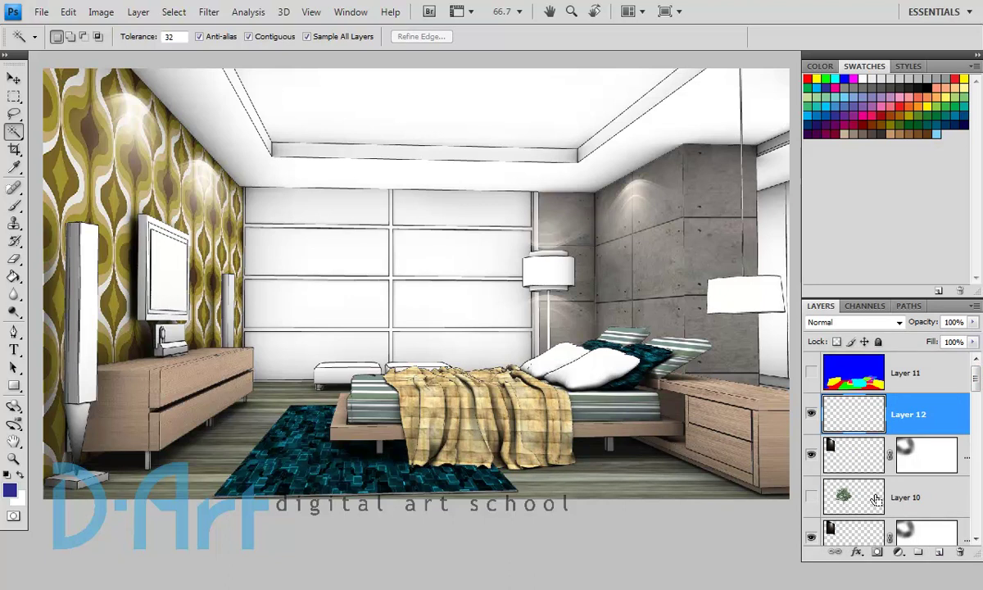
key(ctrl+shift+alt+e)
drag(811, 455, 817, 580)
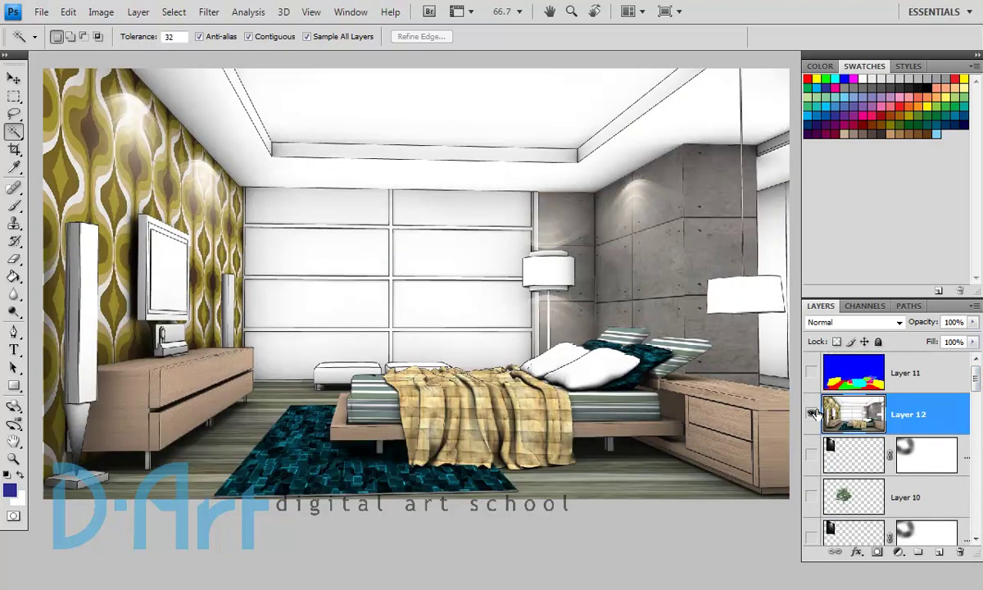
click(812, 414)
click(812, 414)
Select the blanket from the cyan area of the Object ID layer, hide that layer and make the merged interior layer active.
click(810, 373)
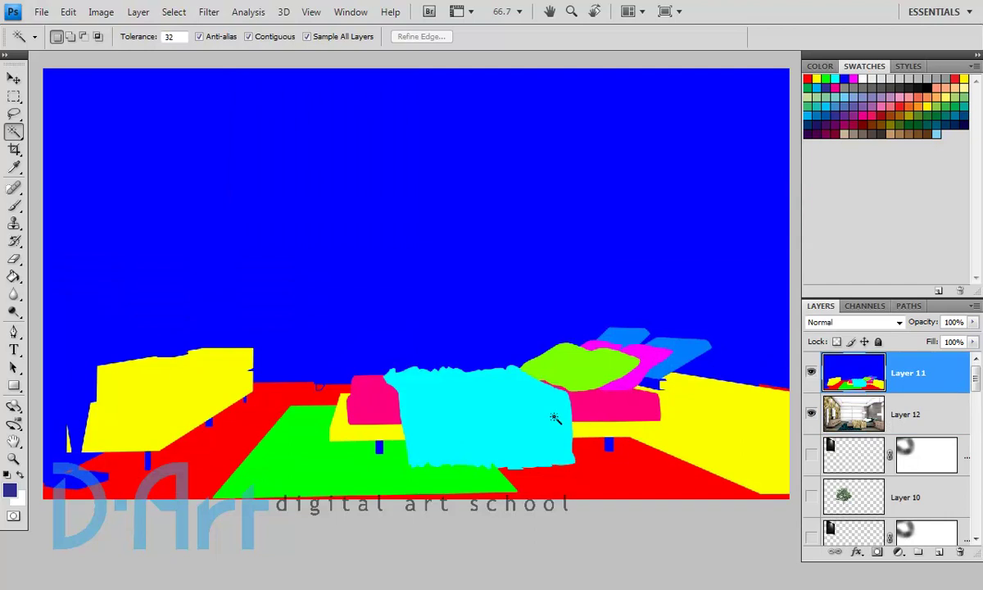
click(516, 412)
click(810, 372)
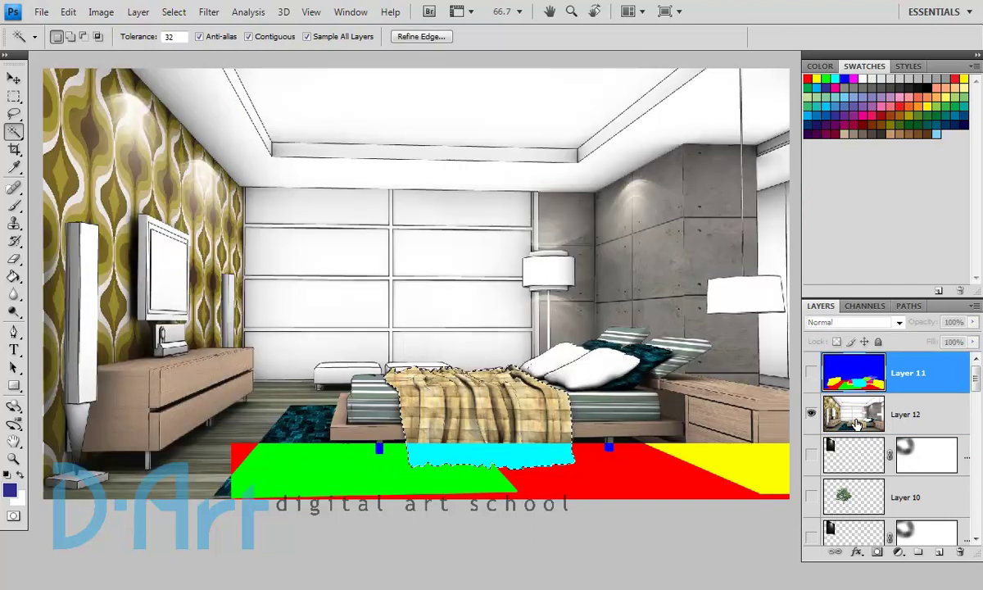
click(908, 414)
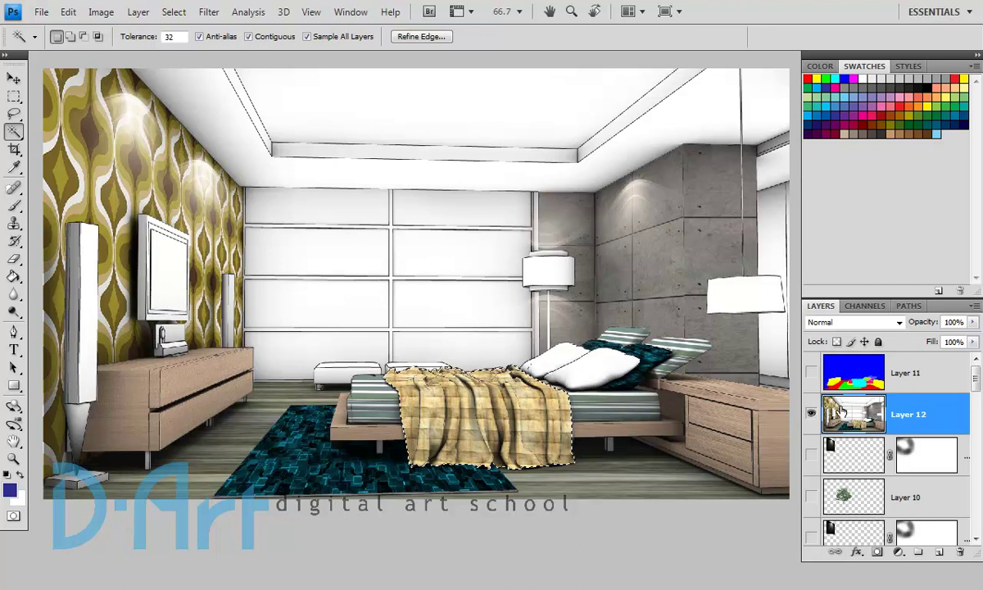
Recolour the blanket with Color Balance midtone levels of +30, -51 and +69, and clear the selection.
key(ctrl+b)
drag(550, 199, 604, 204)
click(562, 179)
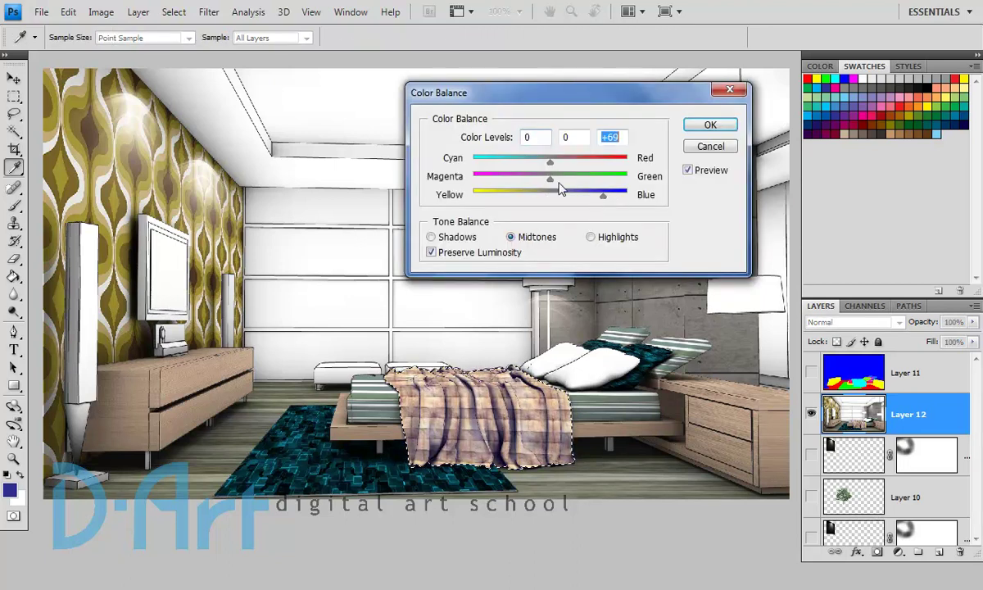
drag(596, 182, 578, 170)
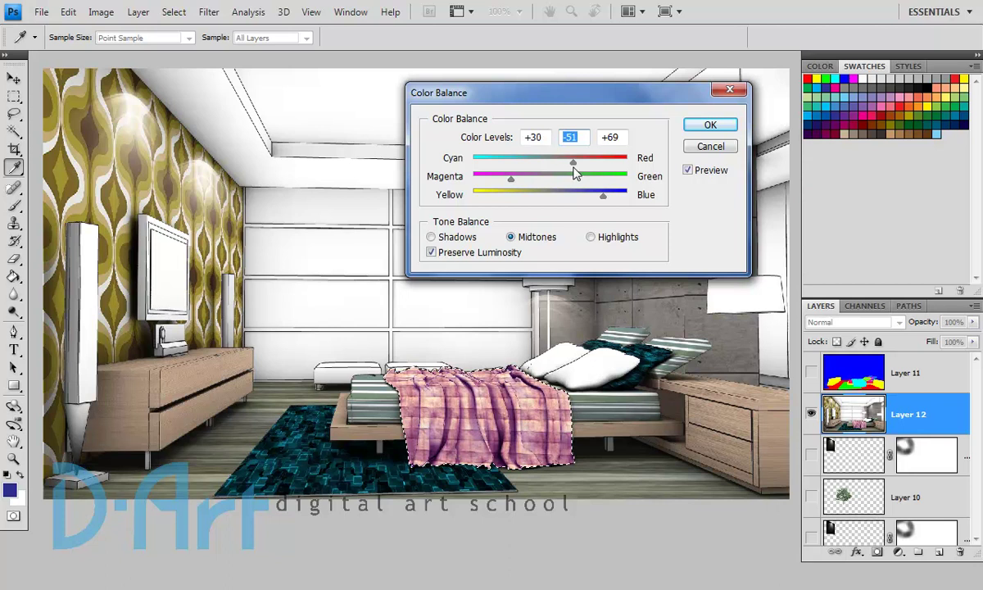
click(710, 125)
key(w)
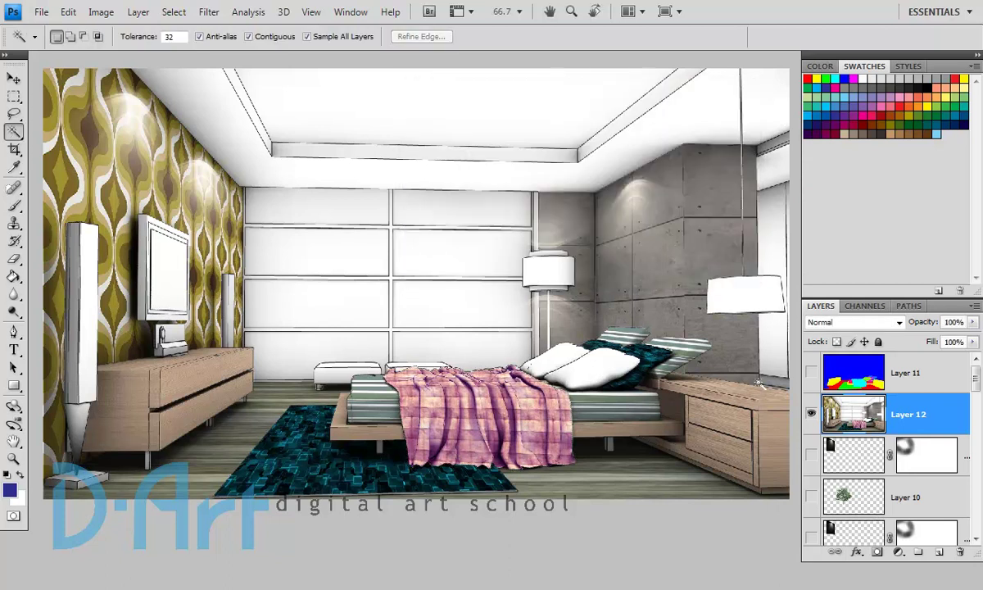
Show the Object ID layer, select both pink mattress areas with the Magic Wand and clear the selection.
click(811, 374)
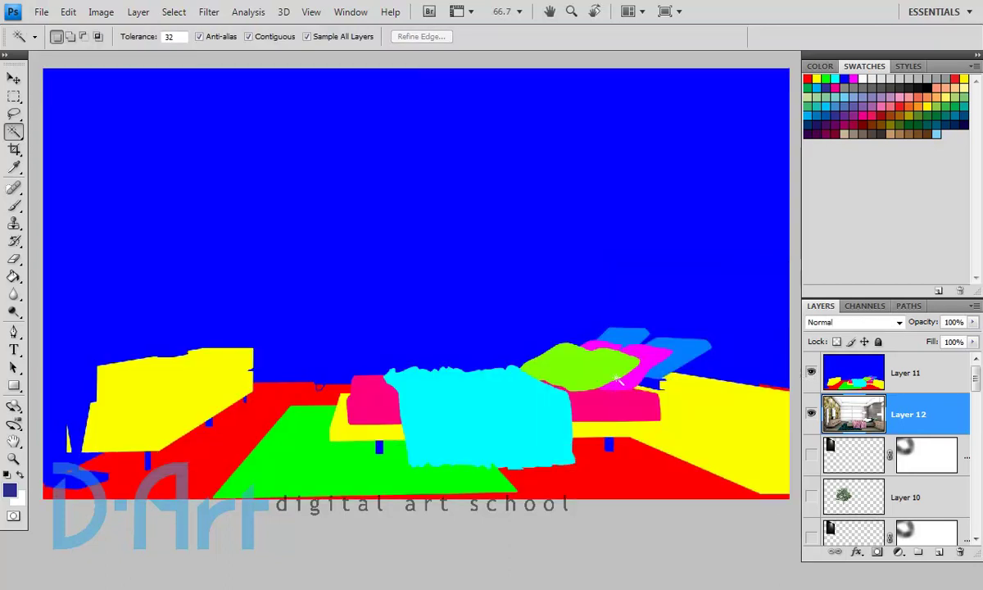
click(387, 408)
shift+click(597, 404)
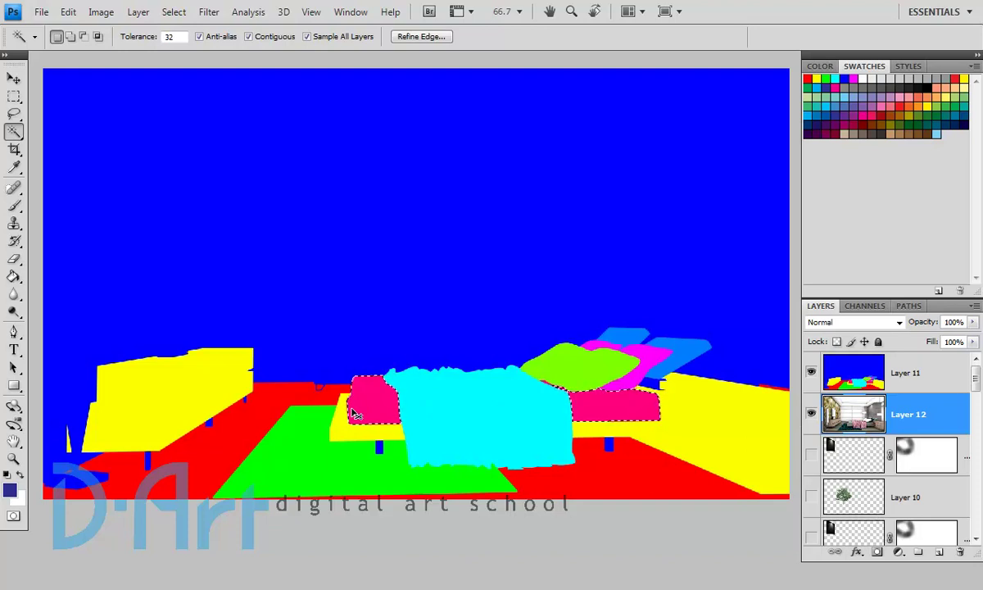
key(ctrl+d)
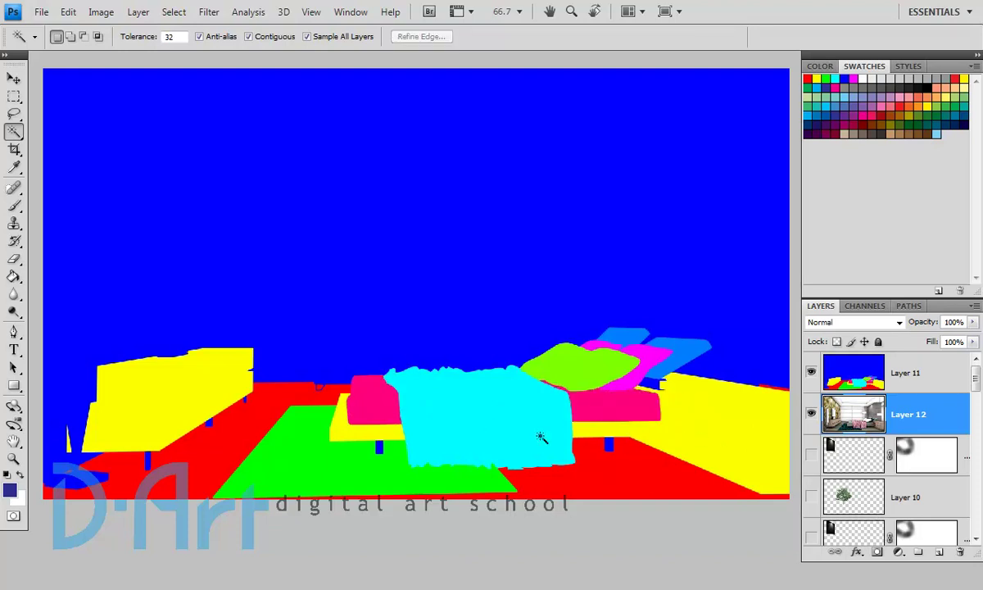
Select all yellow furniture areas of the Object ID layer with Color Range, sampling the yellow at a fuzziness of 45.
click(175, 12)
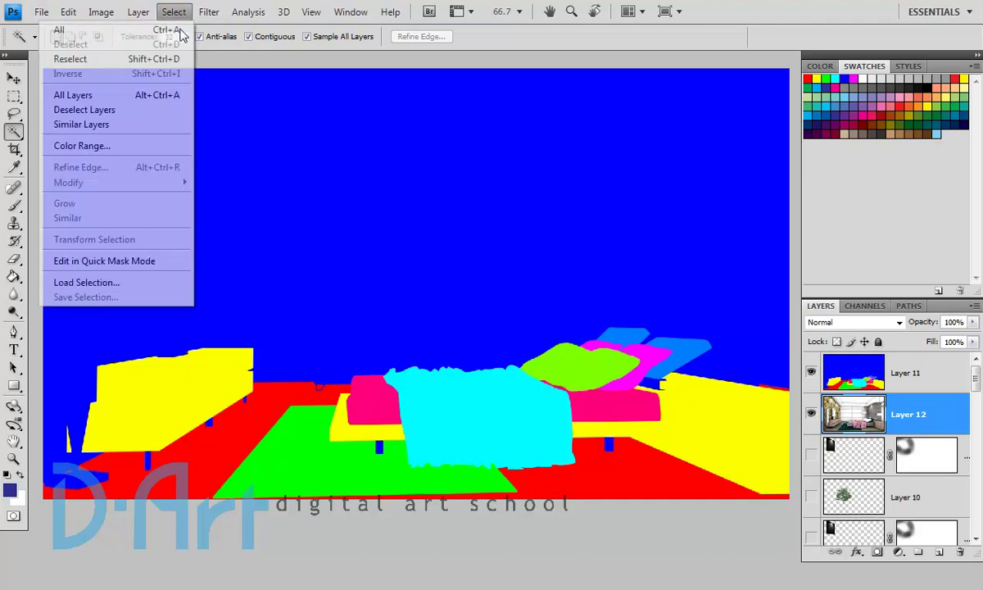
click(141, 154)
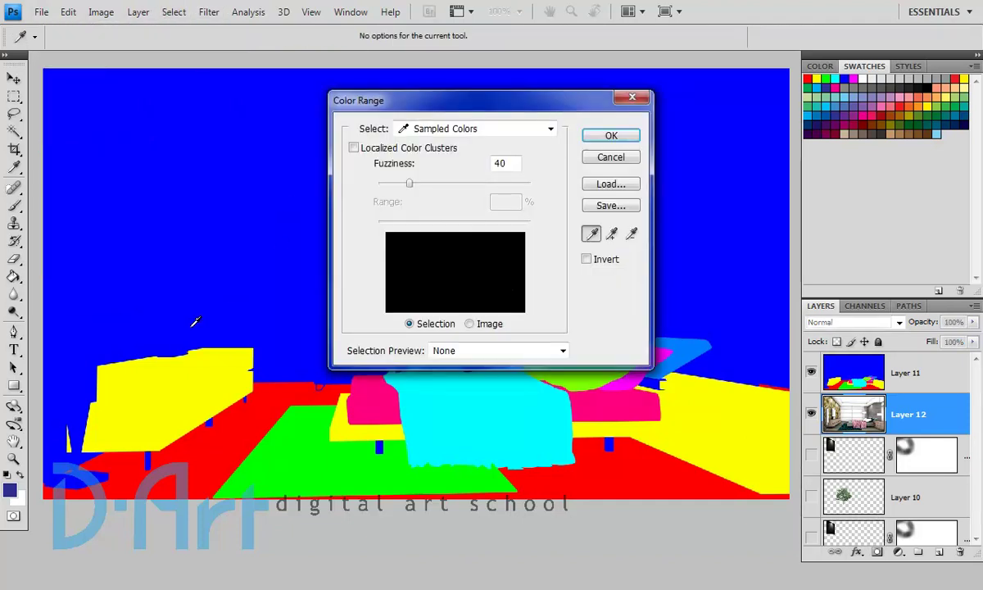
click(185, 366)
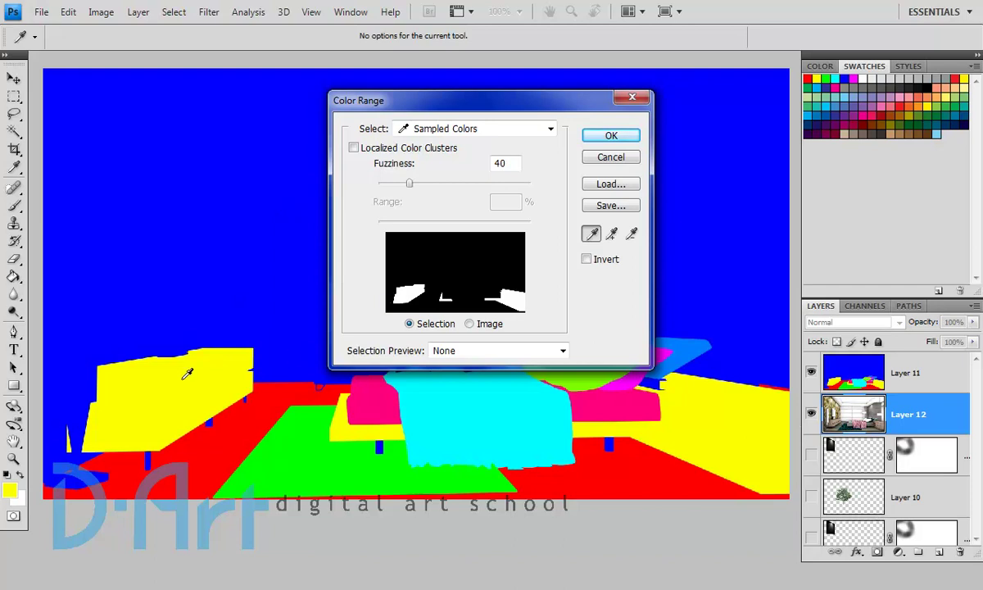
mouse_move(409, 184)
mouse_down()
mouse_move(529, 184)
mouse_move(408, 193)
mouse_move(417, 189)
mouse_up()
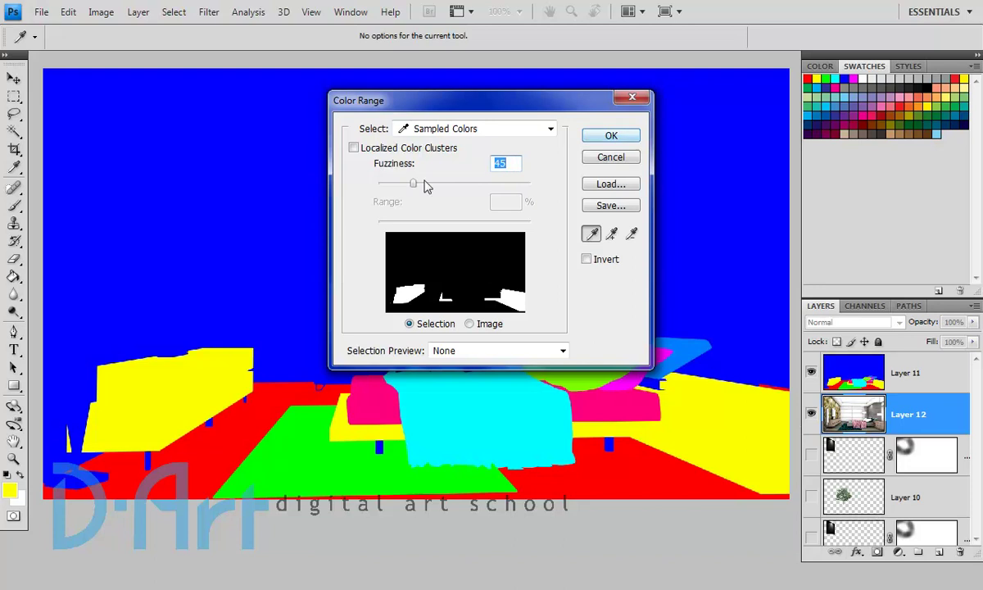
click(612, 135)
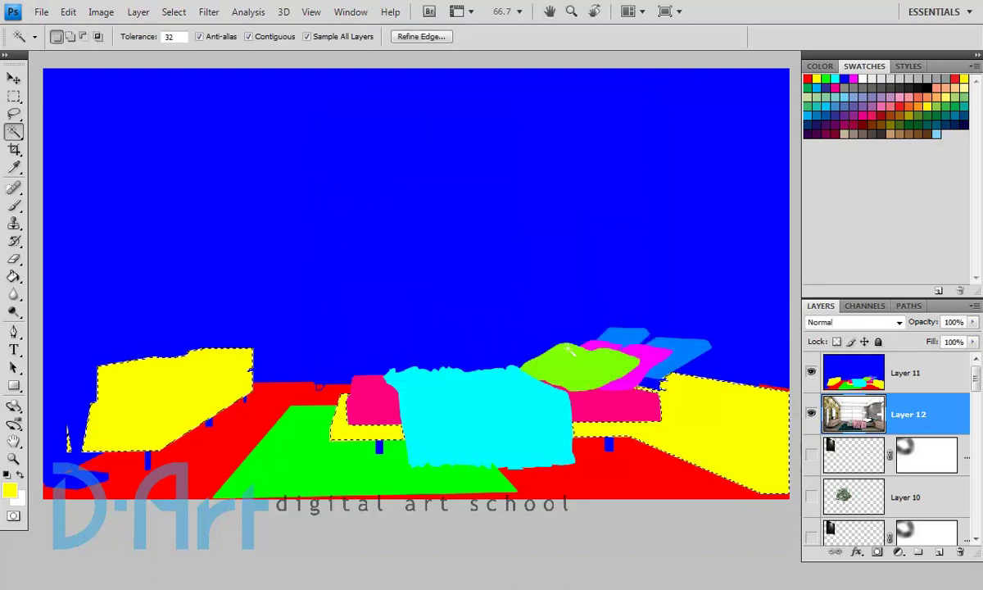
Hide the Object ID layer and copy the selected wooden furniture from the merged interior layer into a new layer, keeping its position.
click(811, 373)
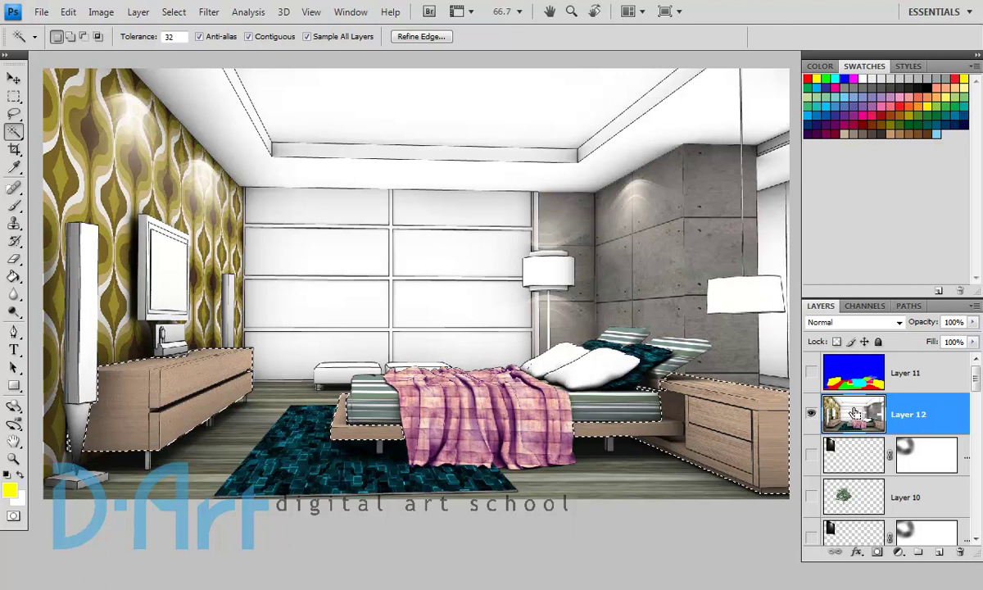
key(ctrl+j)
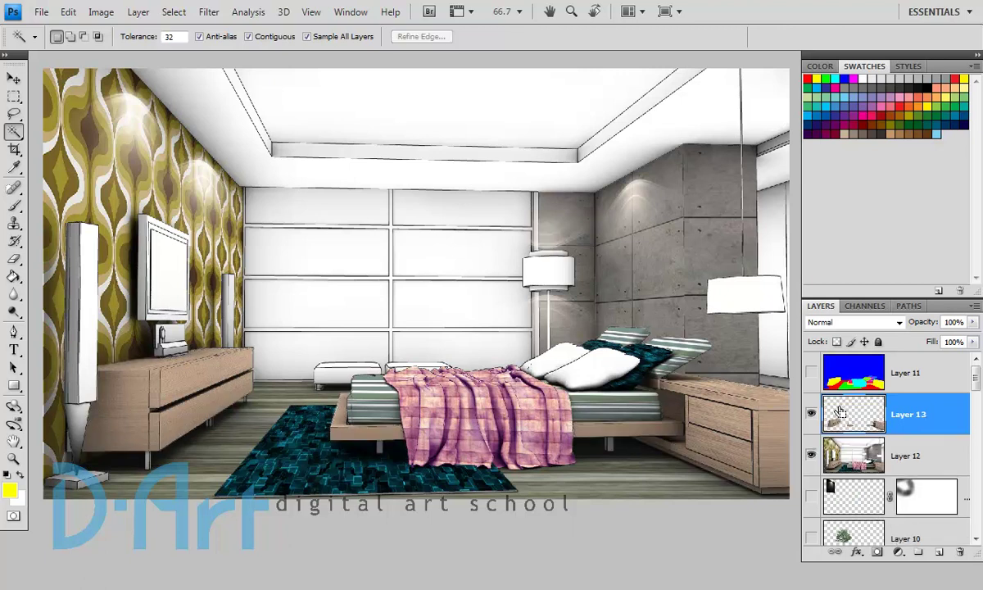
ctrl+drag(687, 332, 652, 239)
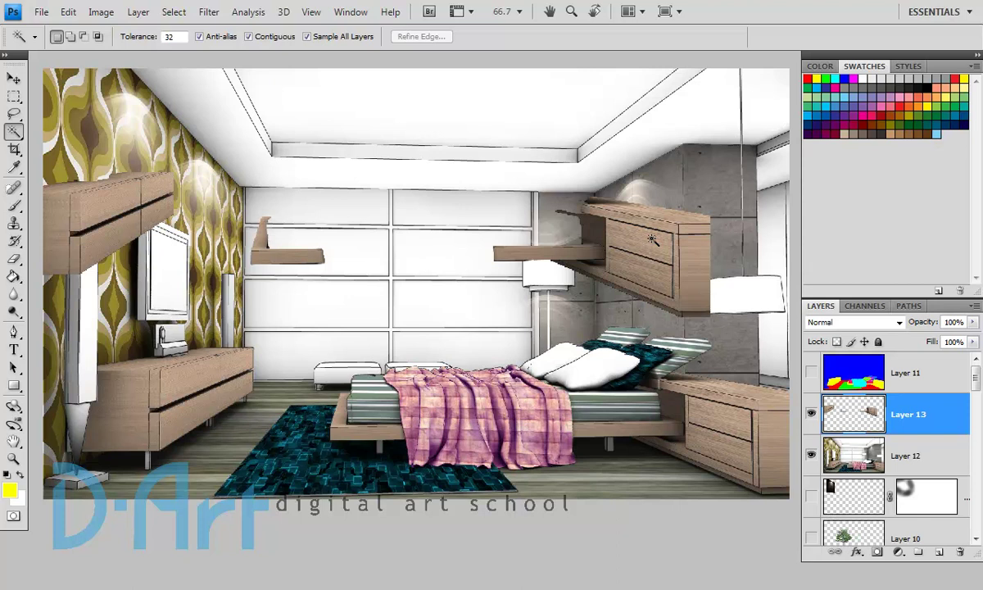
key(ctrl+z)
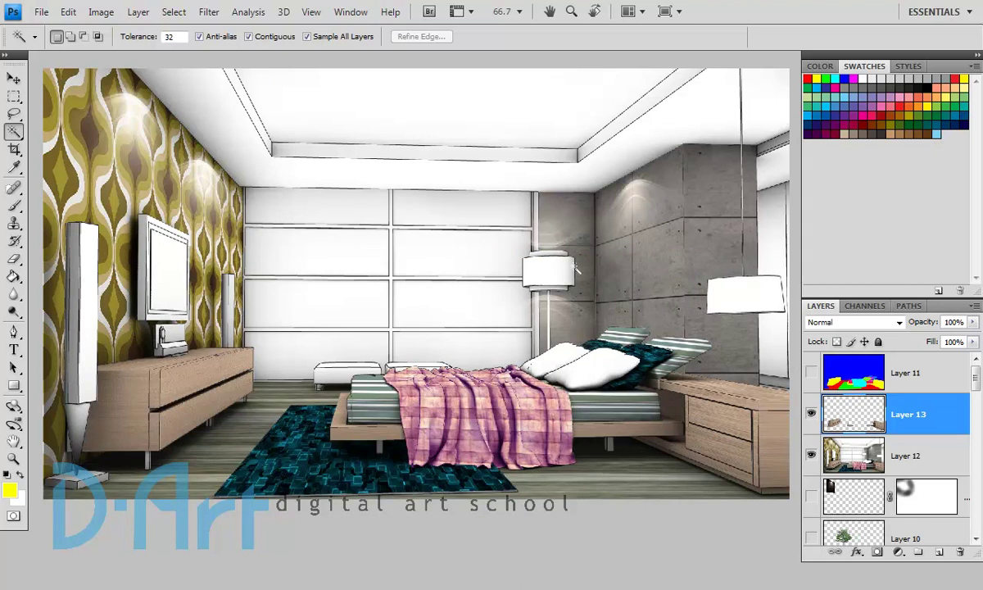
Darken the copied wooden furniture with Curves by pulling the RGB curve to input 148, output 87.
click(104, 18)
mouse_move(123, 54)
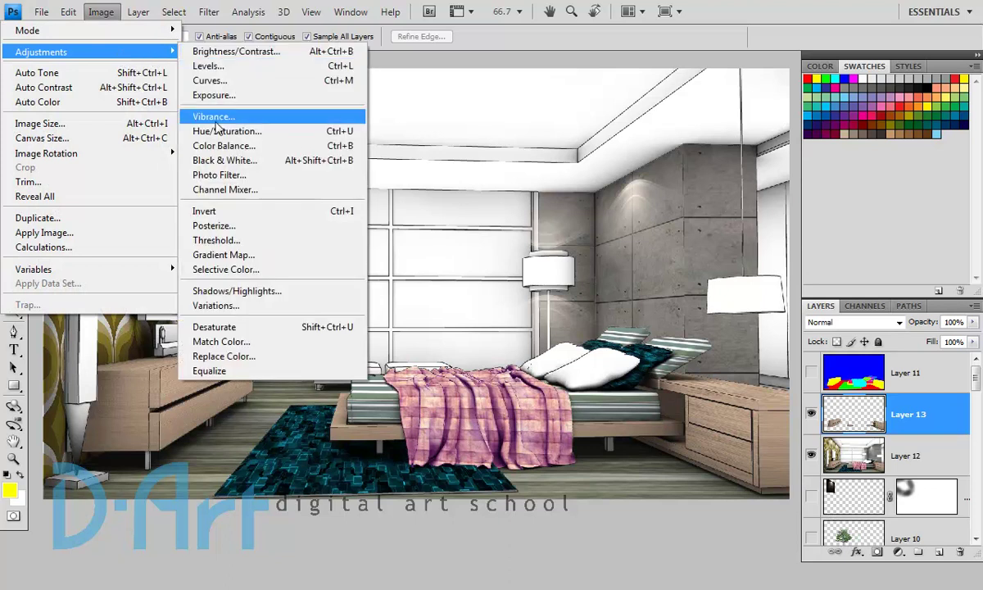
click(210, 81)
drag(740, 304, 770, 329)
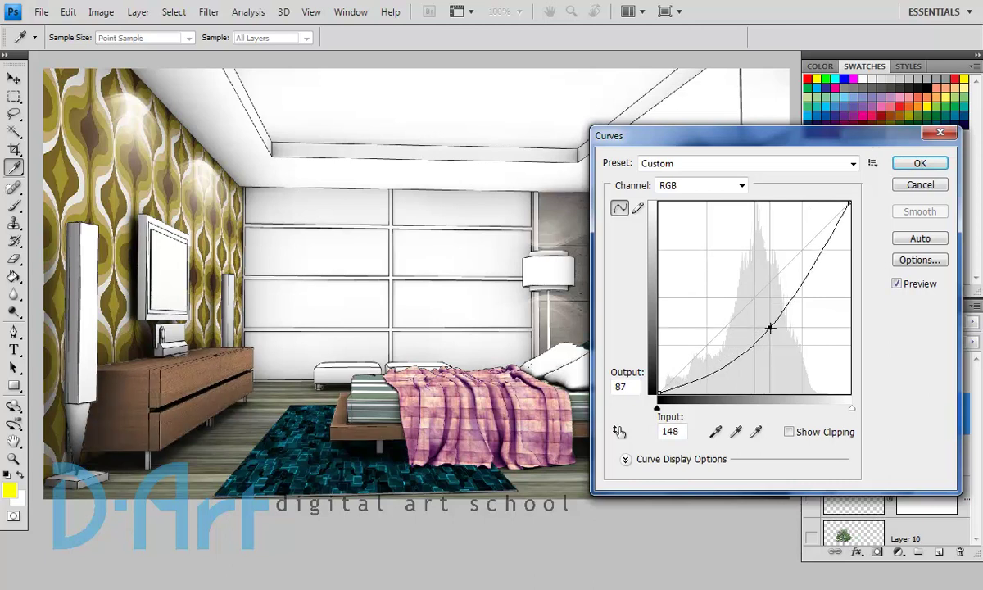
click(913, 167)
key(w)
ctrl+drag(732, 423, 724, 362)
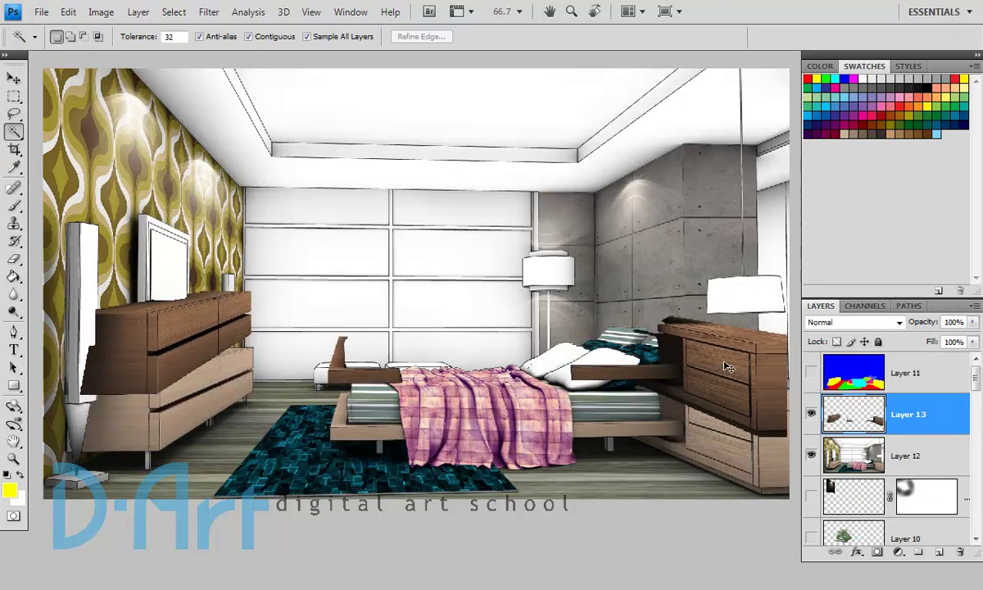
key(ctrl+z)
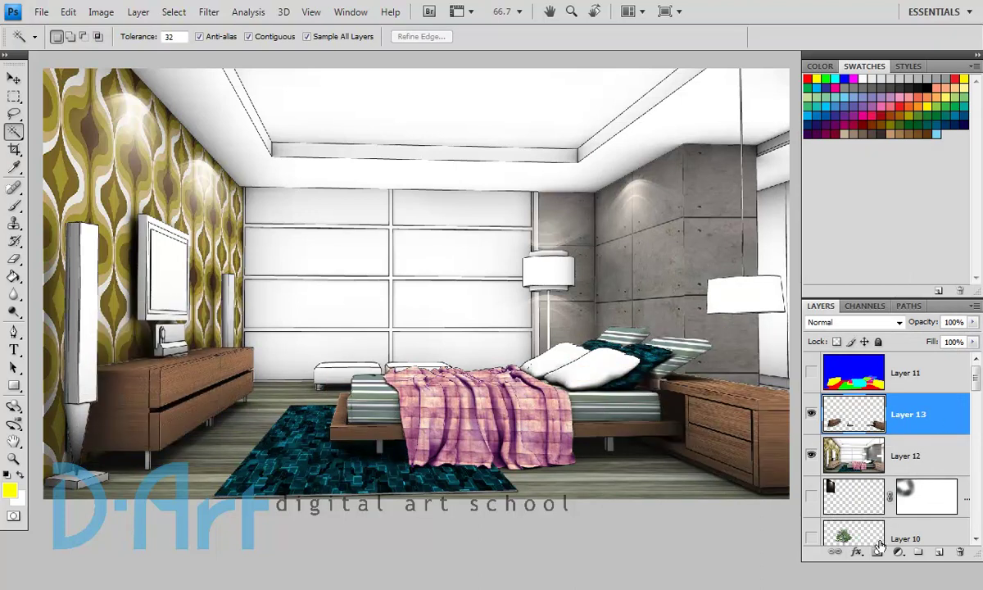
Add a layer mask to the darkened furniture layer and softly fade the furniture with a 200 px black brush at low opacity.
click(878, 553)
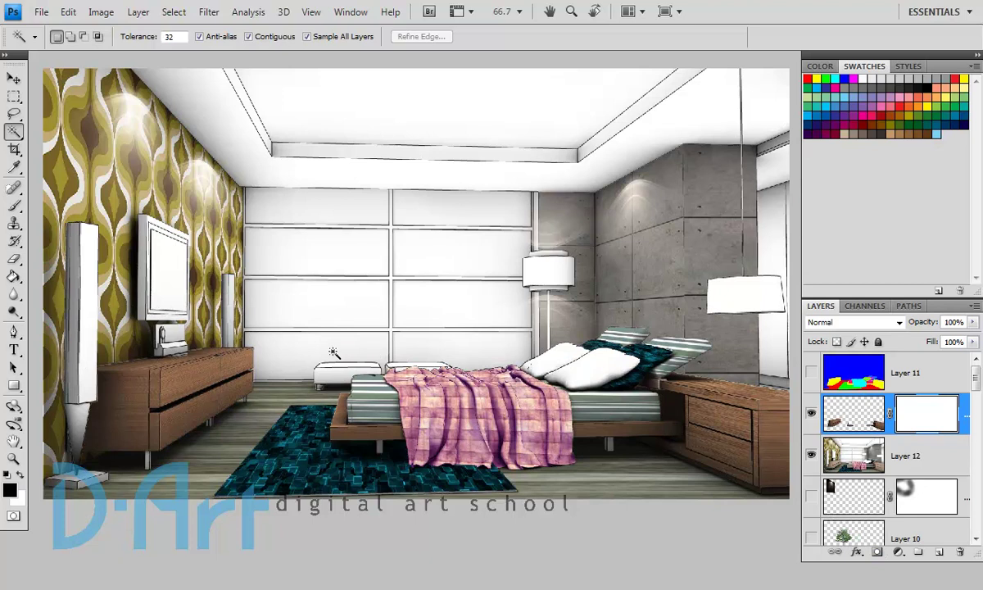
key(b)
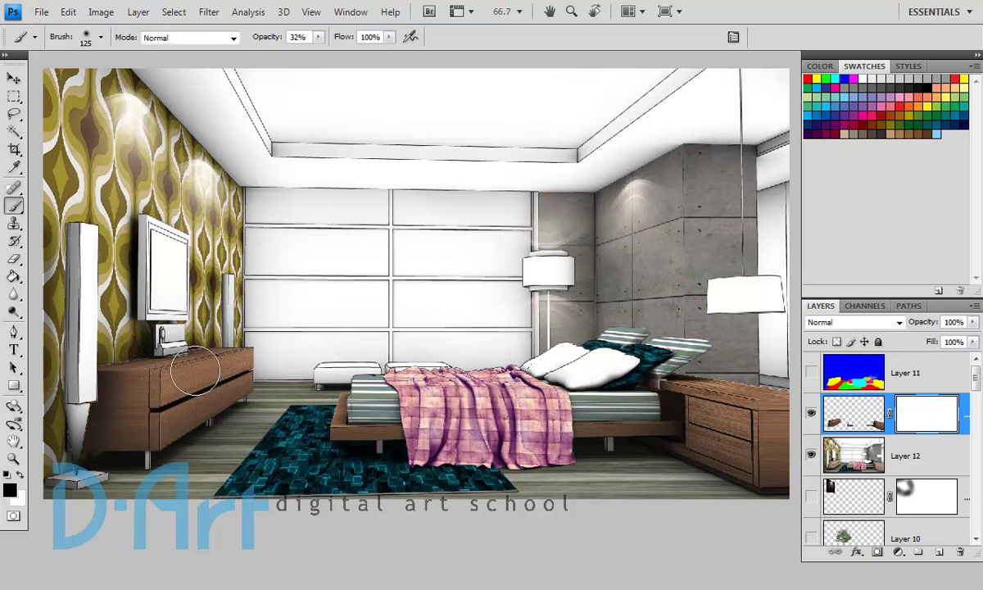
key(bracketright)
key(bracketright)
key(bracketright)
mouse_move(209, 214)
mouse_down()
mouse_move(128, 326)
mouse_move(281, 306)
mouse_move(142, 330)
mouse_move(243, 311)
mouse_move(157, 328)
mouse_move(267, 317)
mouse_move(136, 338)
mouse_move(209, 314)
mouse_move(160, 324)
mouse_move(235, 355)
mouse_move(210, 382)
mouse_move(280, 355)
mouse_move(241, 354)
mouse_move(266, 349)
mouse_move(216, 387)
mouse_move(272, 344)
mouse_move(183, 392)
mouse_move(260, 346)
mouse_move(253, 335)
mouse_move(165, 324)
mouse_move(224, 311)
mouse_move(187, 321)
mouse_move(231, 335)
mouse_move(202, 375)
mouse_move(281, 348)
mouse_move(185, 403)
mouse_move(289, 344)
mouse_move(209, 356)
mouse_move(216, 334)
mouse_move(277, 326)
mouse_move(225, 336)
mouse_move(338, 371)
mouse_move(336, 389)
mouse_move(365, 382)
mouse_move(343, 379)
mouse_move(391, 383)
mouse_move(331, 382)
mouse_move(610, 386)
mouse_move(337, 390)
mouse_move(585, 384)
mouse_move(681, 346)
mouse_move(766, 375)
mouse_move(717, 361)
mouse_move(749, 374)
mouse_move(675, 376)
mouse_move(691, 382)
mouse_move(697, 325)
mouse_move(744, 367)
mouse_move(644, 330)
mouse_move(633, 341)
mouse_move(646, 365)
mouse_move(430, 347)
mouse_move(575, 362)
mouse_move(726, 362)
mouse_up()
mouse_move(123, 326)
mouse_down()
mouse_move(258, 323)
mouse_move(91, 310)
mouse_move(175, 330)
mouse_move(730, 367)
mouse_move(519, 361)
mouse_move(737, 404)
mouse_move(709, 422)
mouse_move(561, 338)
mouse_up()
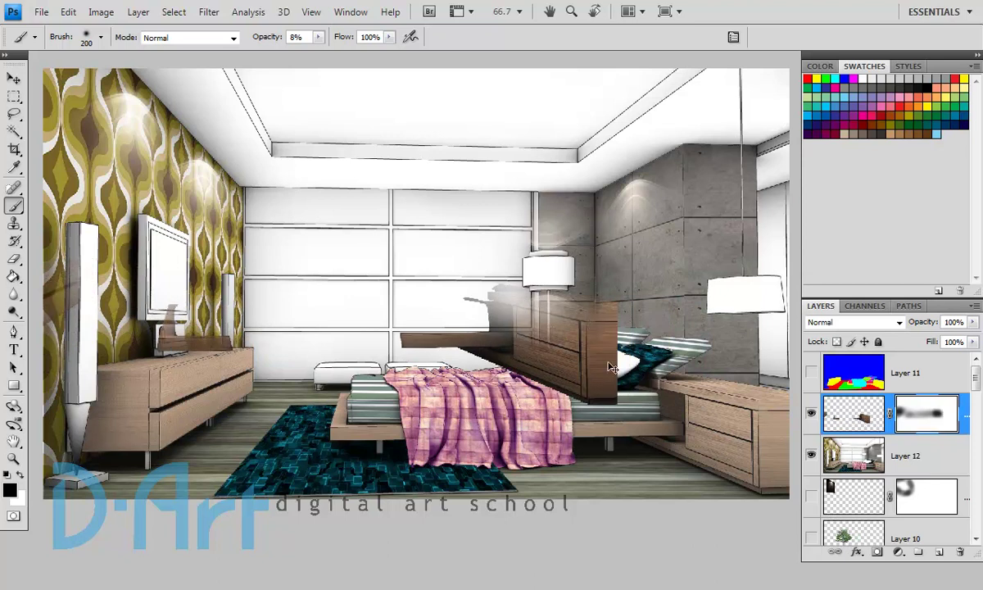
key(ctrl+z)
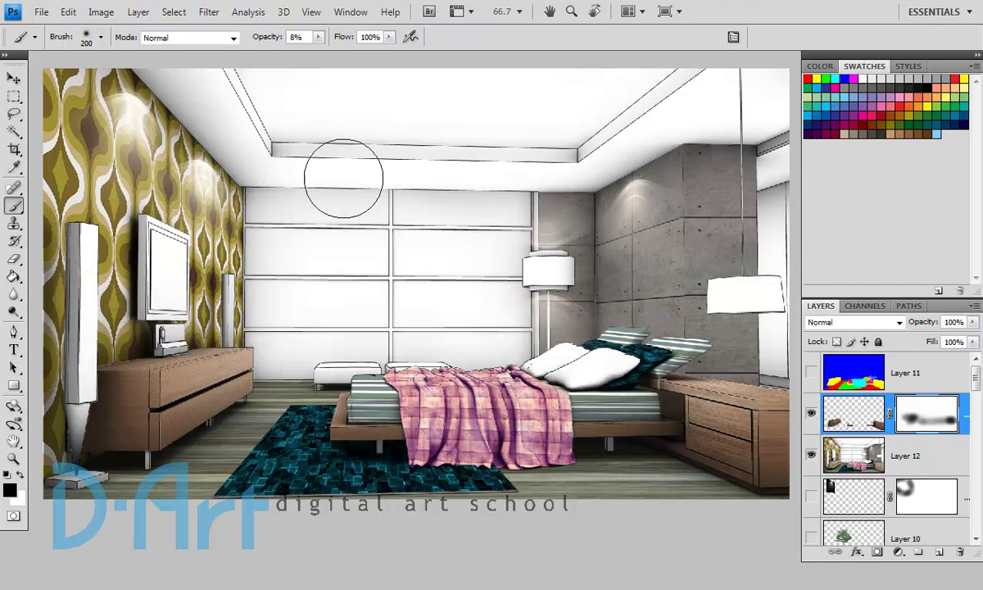
Raise the brush opacity to 33%, fade the dresser further on the mask and compare the layer hidden and shown.
drag(280, 43, 282, 43)
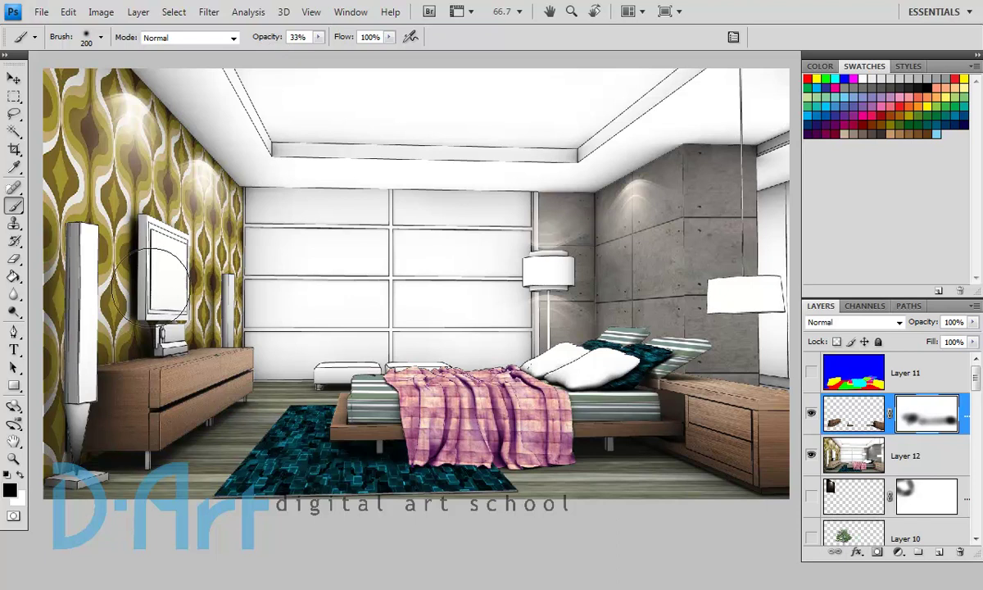
mouse_move(214, 340)
mouse_down()
mouse_move(574, 353)
mouse_move(623, 322)
mouse_move(690, 336)
mouse_move(194, 328)
mouse_up()
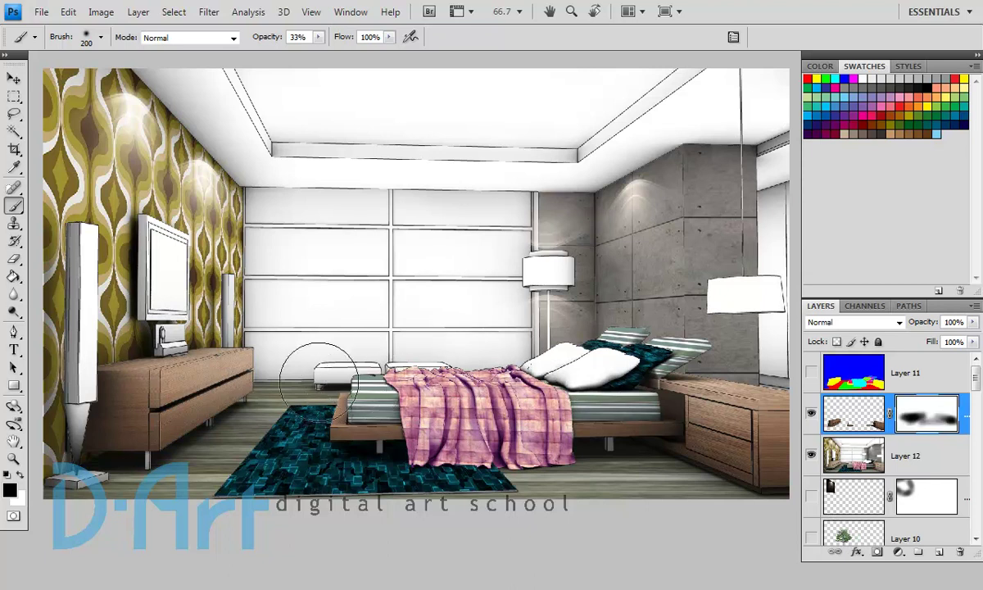
click(812, 414)
click(812, 414)
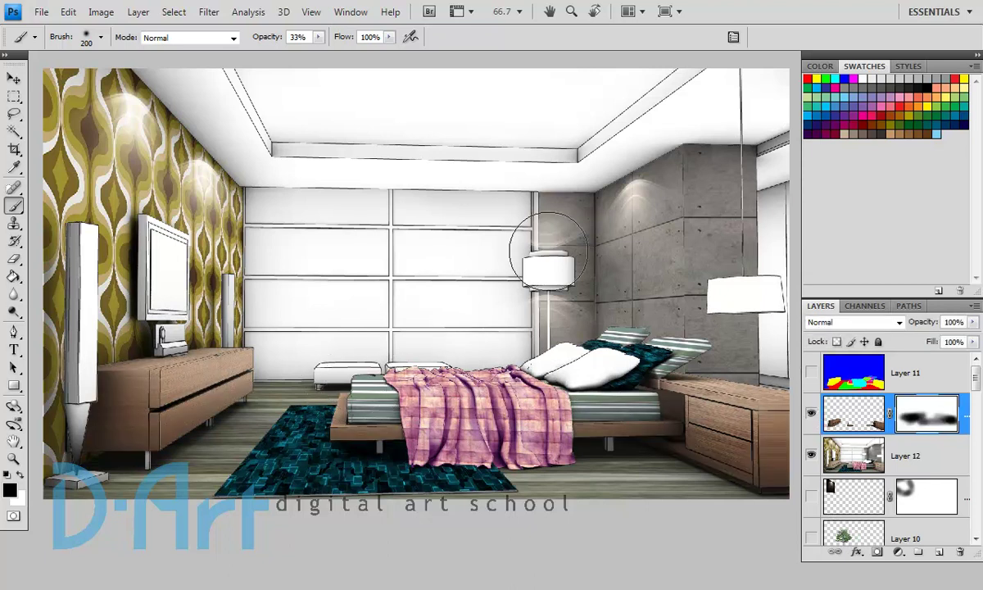
Select both striped back pillows from the blue areas of the Object ID layer and copy them from the merged interior layer into a new layer.
drag(496, 222, 494, 279)
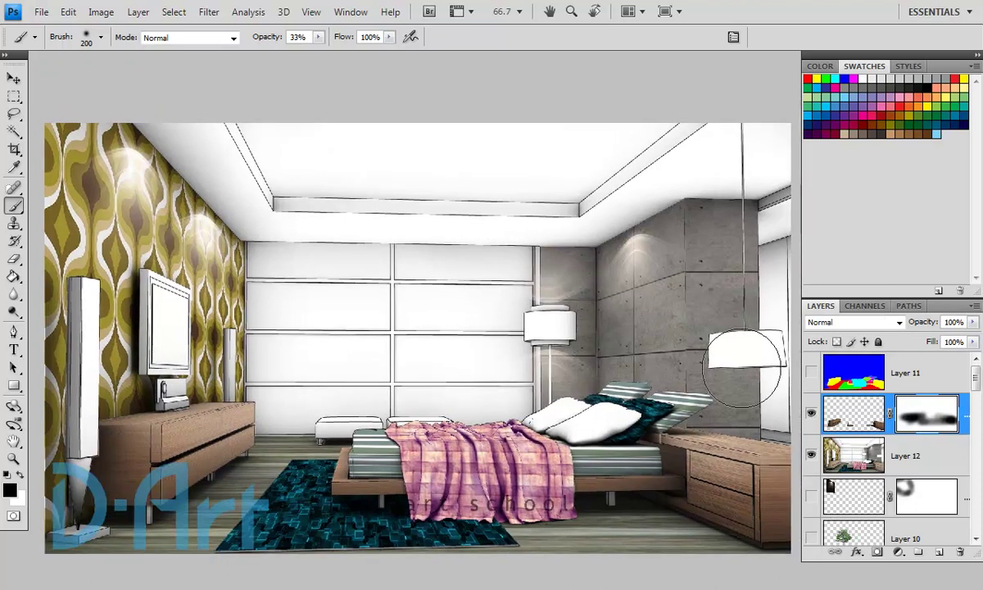
click(813, 373)
click(910, 373)
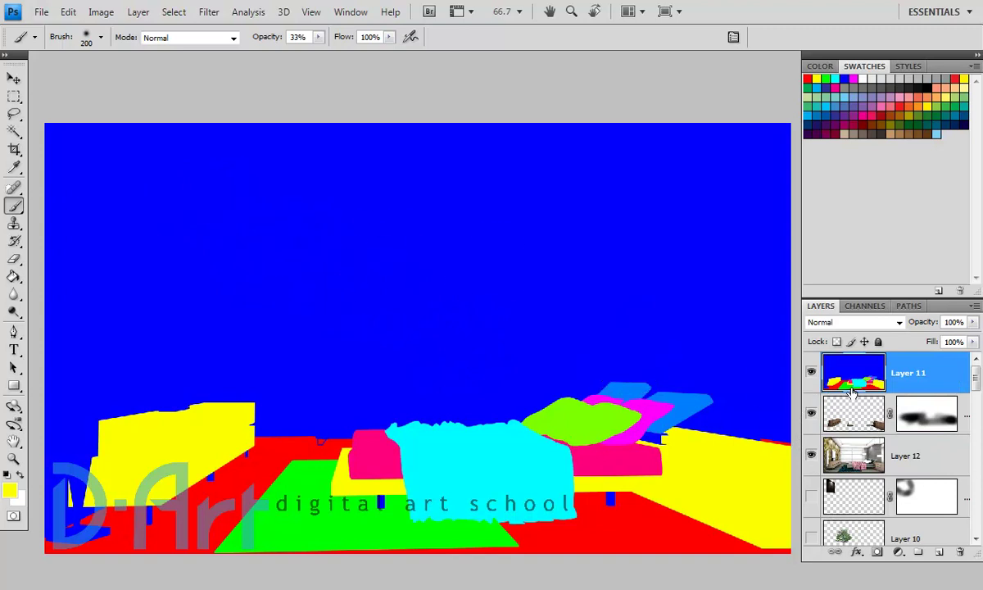
key(w)
click(636, 392)
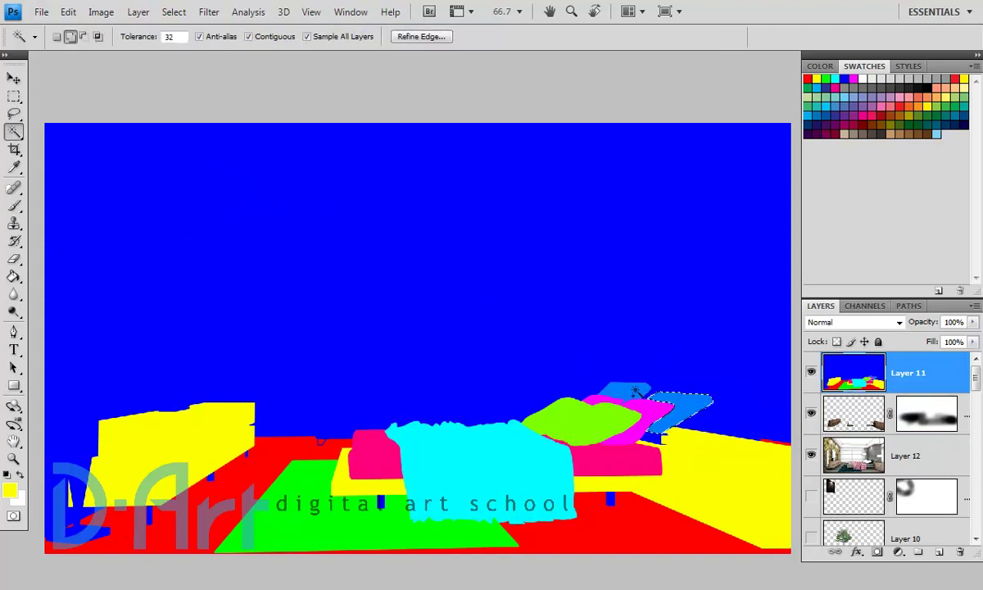
click(811, 373)
click(859, 459)
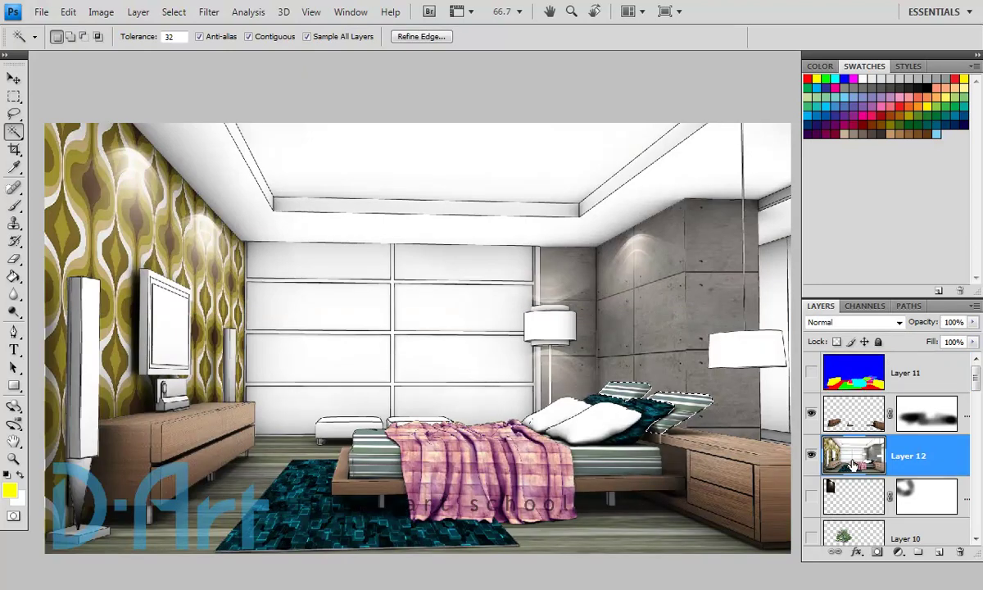
key(ctrl+j)
ctrl+drag(703, 404, 724, 332)
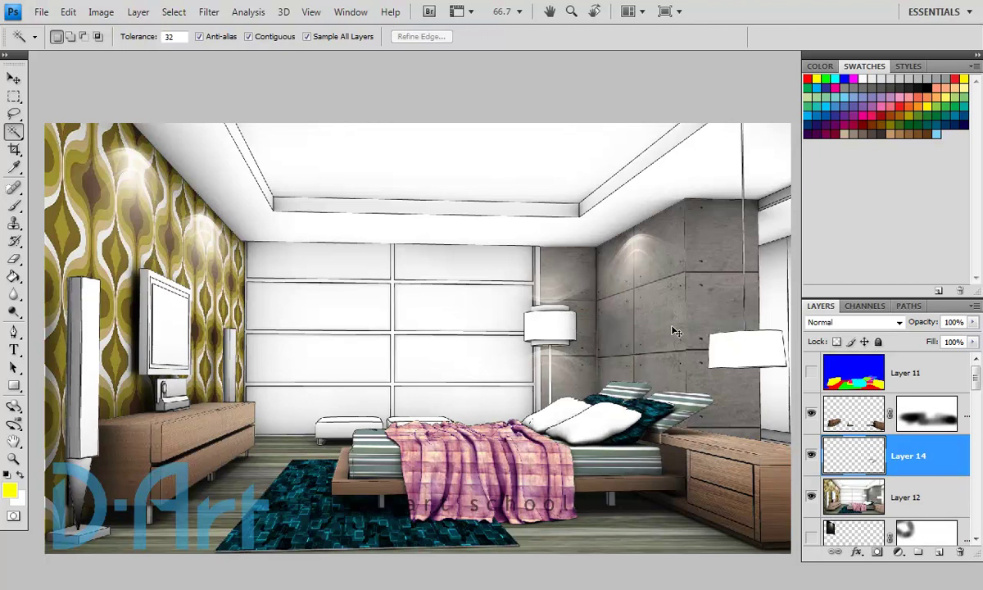
Recolour the copied striped pillows with Color Balance midtone levels of +3, +63 and +100.
key(ctrl+b)
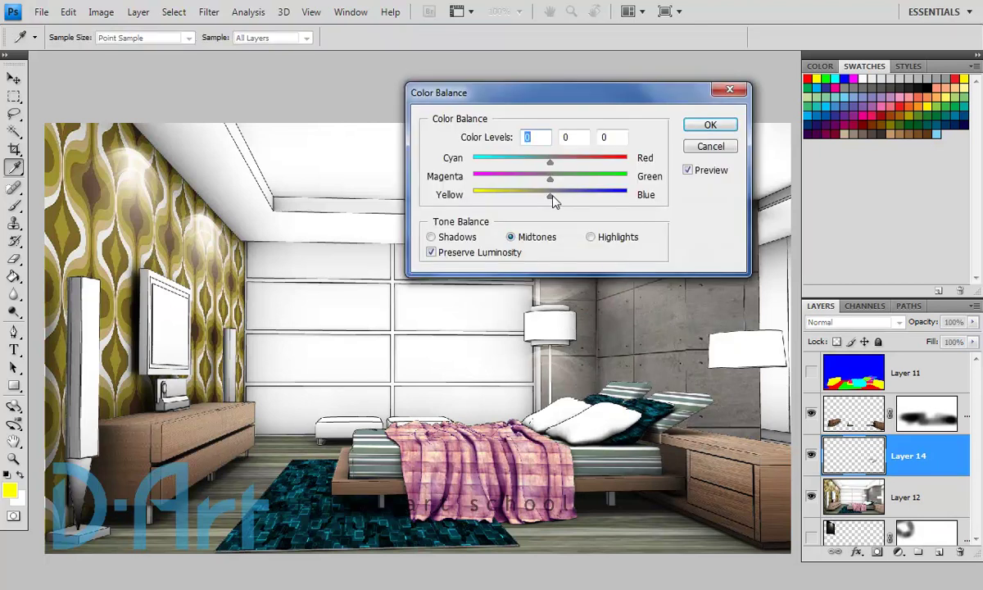
drag(599, 199, 634, 202)
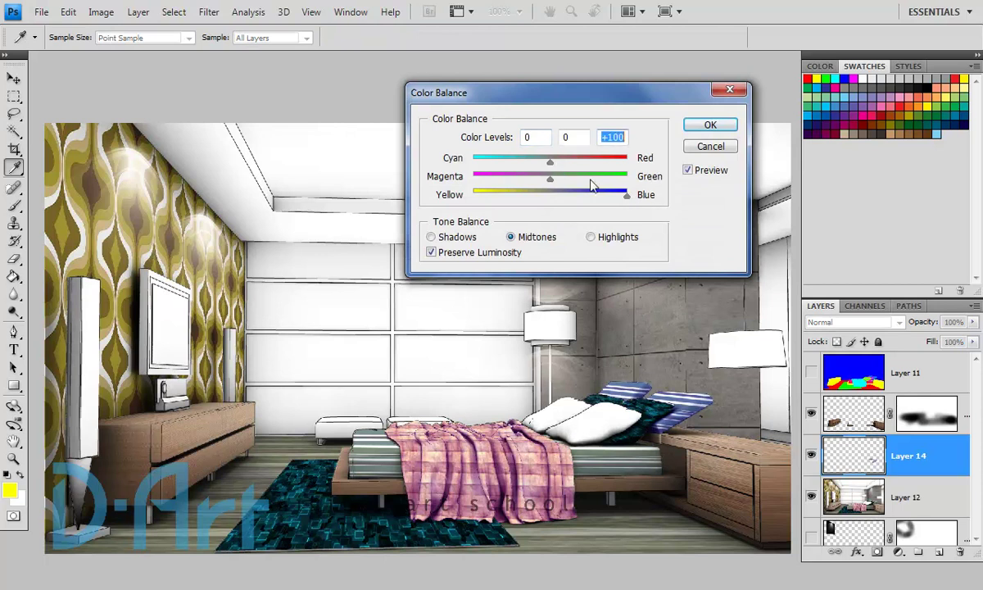
drag(490, 163, 506, 164)
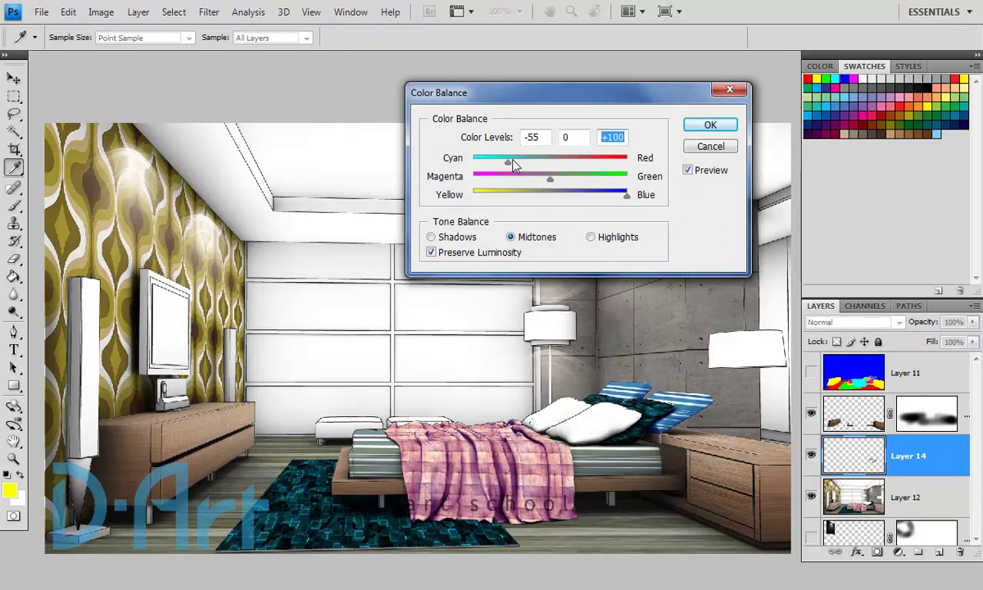
drag(582, 166, 603, 188)
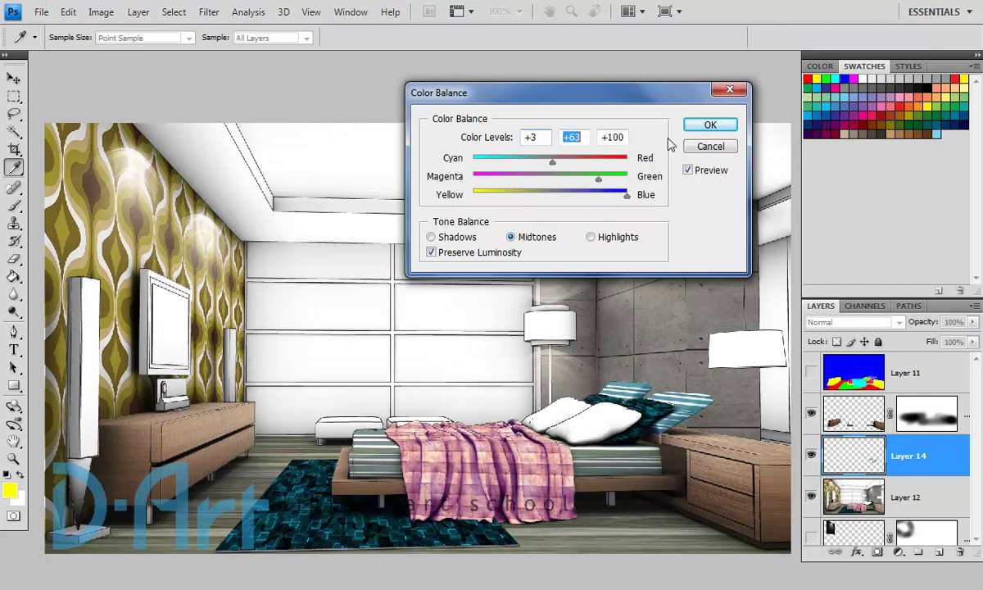
click(710, 125)
key(w)
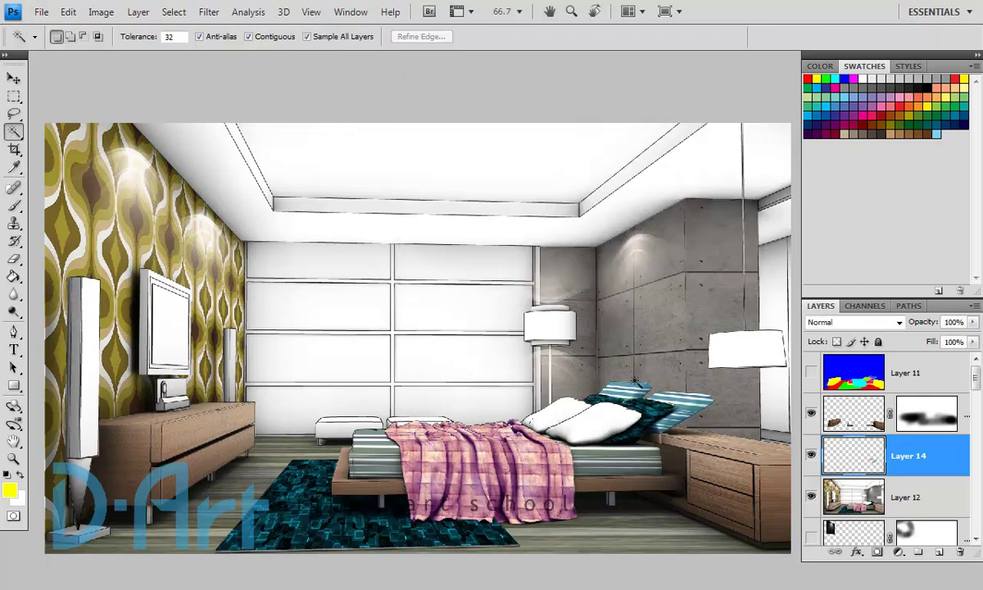
Select the rug from the green area of the Object ID layer and copy it from the merged interior layer into a new layer.
scroll(648, 392, down, 2)
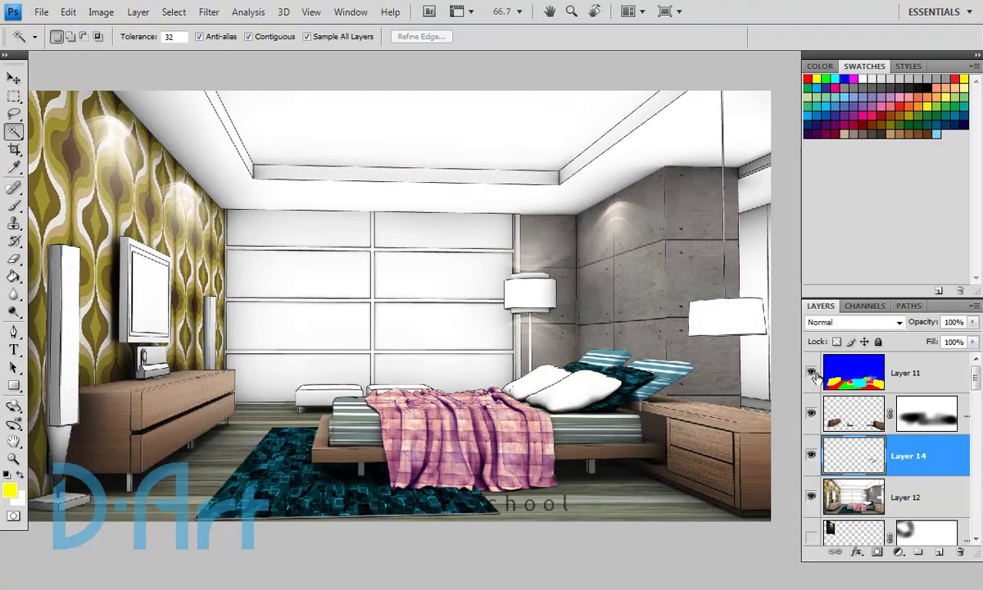
click(812, 378)
click(410, 487)
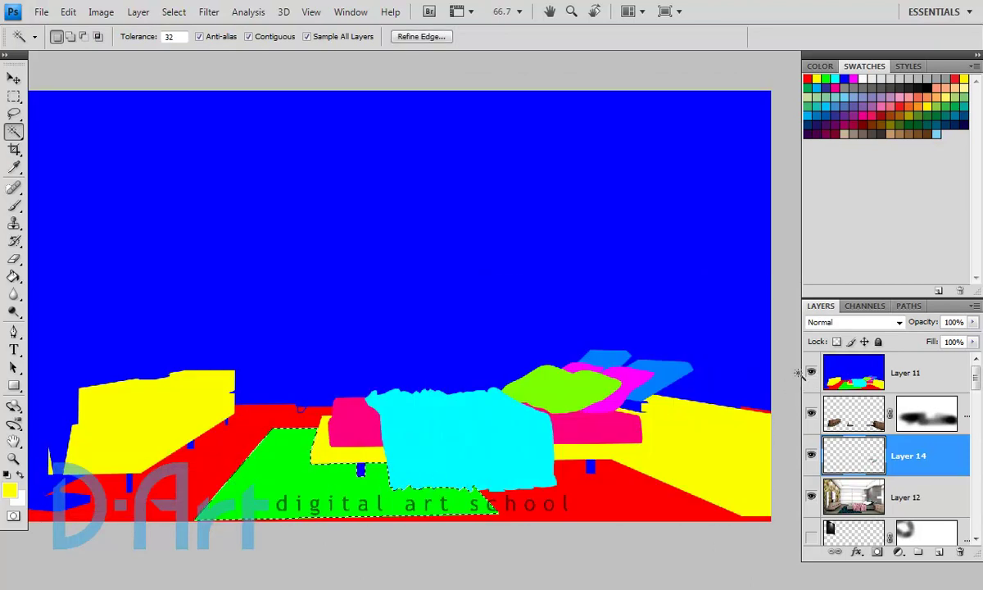
click(844, 496)
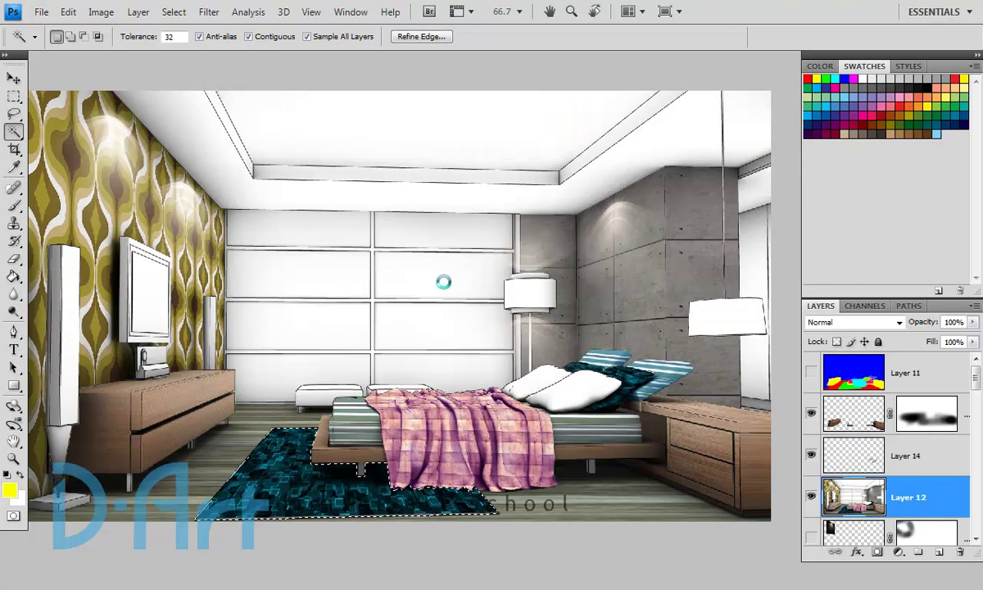
key(ctrl+j)
Recolour the copied rug towards blue with Color Balance, using midtone levels of -22 for cyan-red and -51 for magenta-green.
key(ctrl+b)
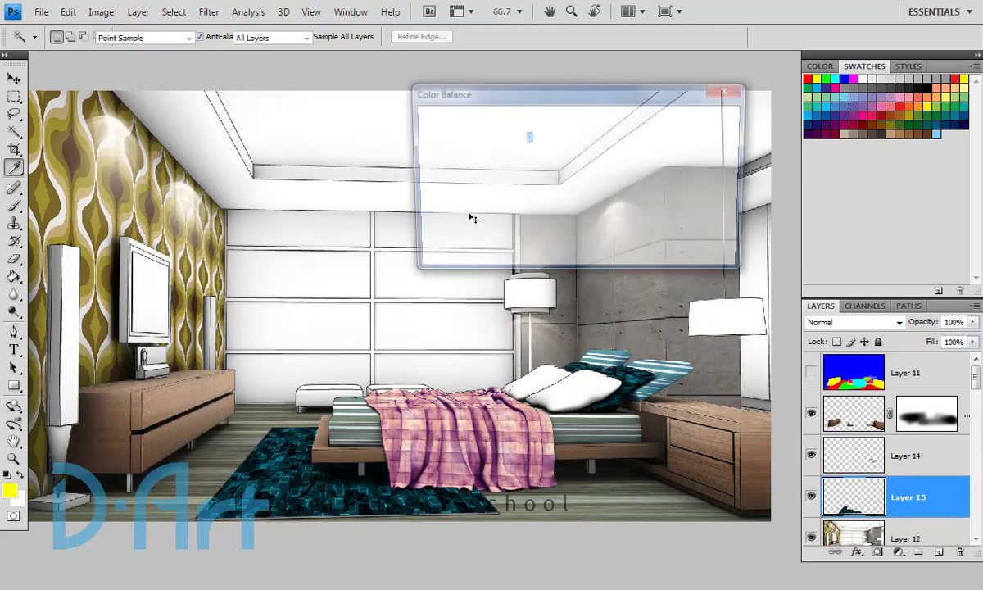
drag(550, 196, 481, 198)
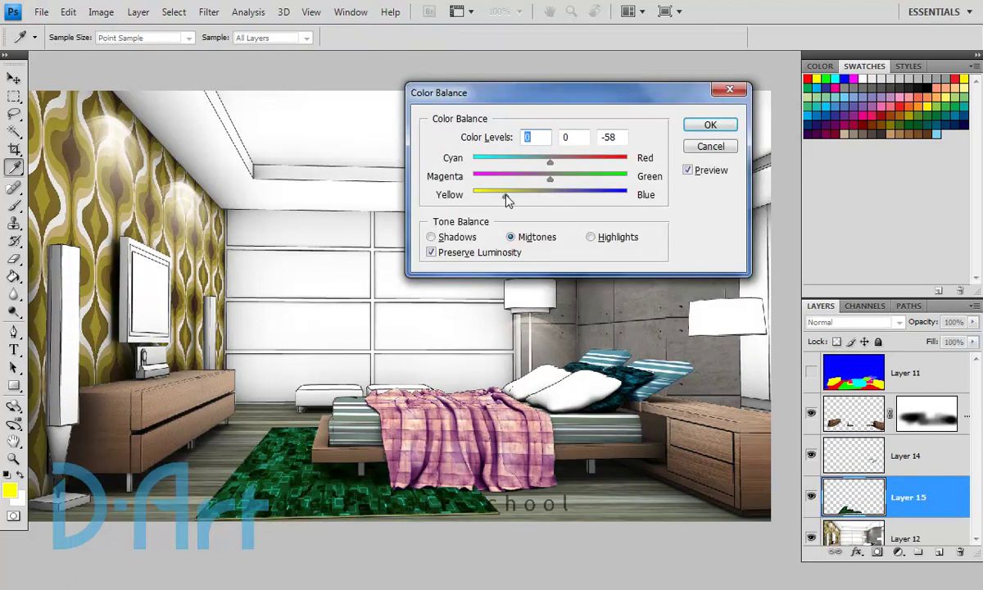
click(529, 203)
drag(550, 162, 494, 158)
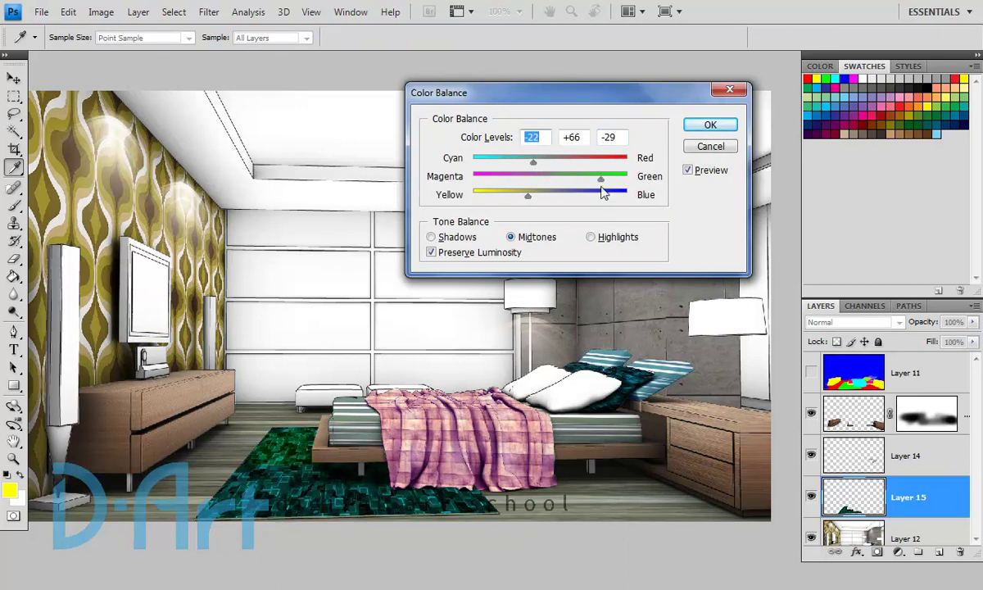
mouse_move(602, 191)
mouse_down()
mouse_move(501, 191)
mouse_move(601, 208)
mouse_up()
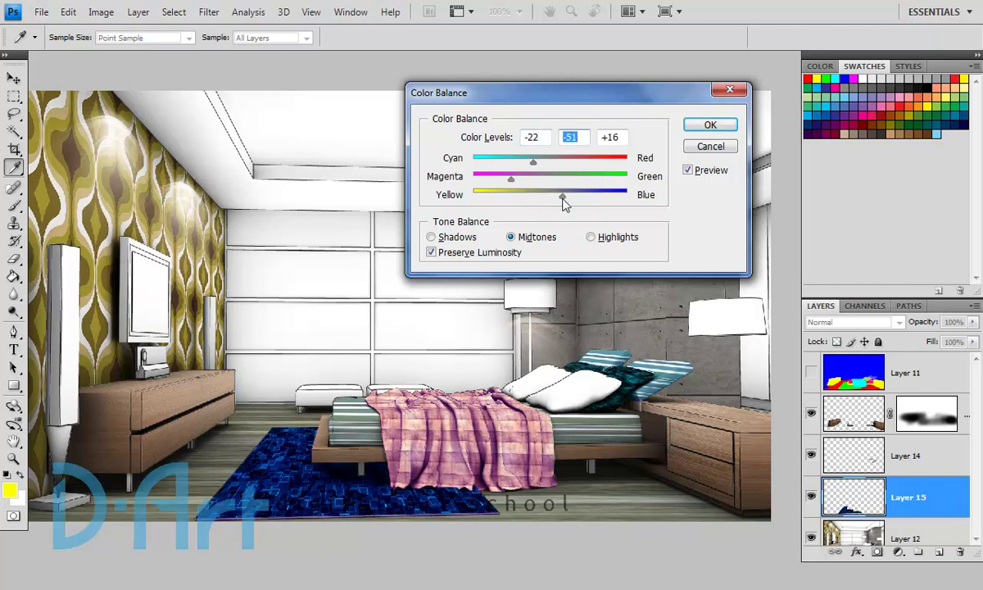
drag(538, 202, 586, 199)
click(710, 124)
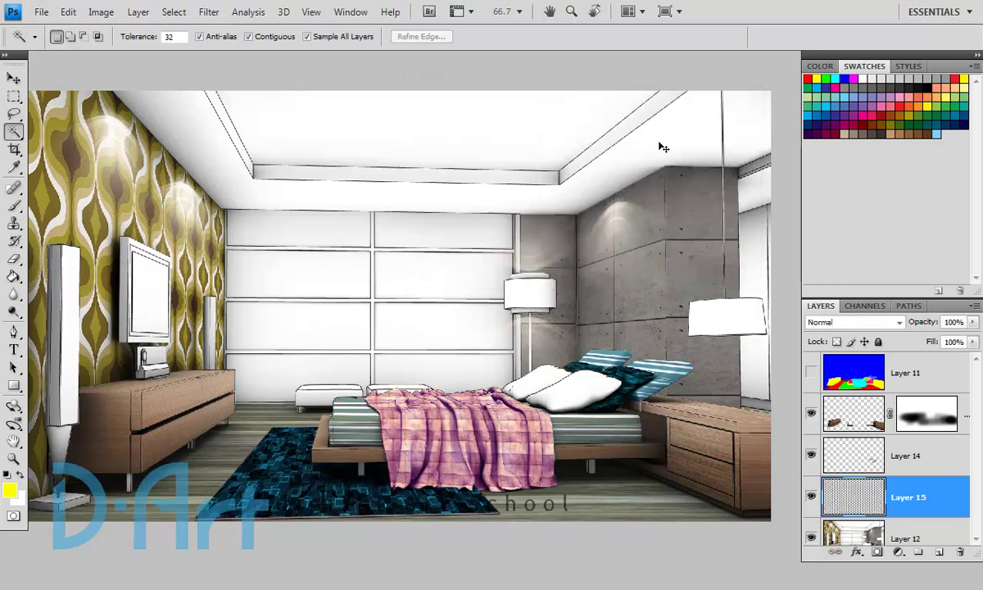
Reduce the rug's saturation to -55 with Hue/Saturation and bring the whole interior into view.
key(ctrl+u)
drag(670, 282, 666, 280)
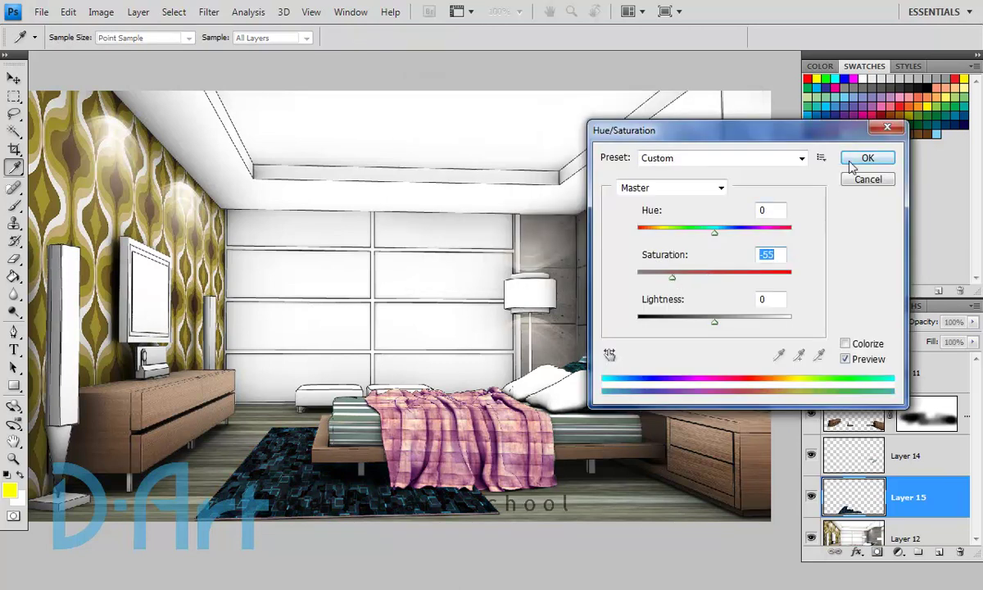
click(859, 159)
key(w)
key(ctrl+0)
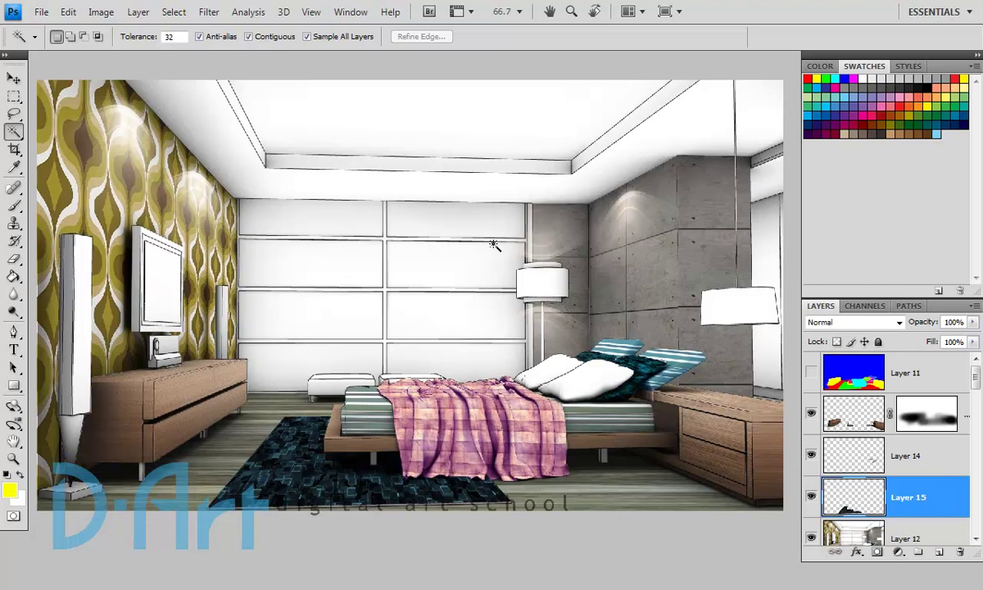